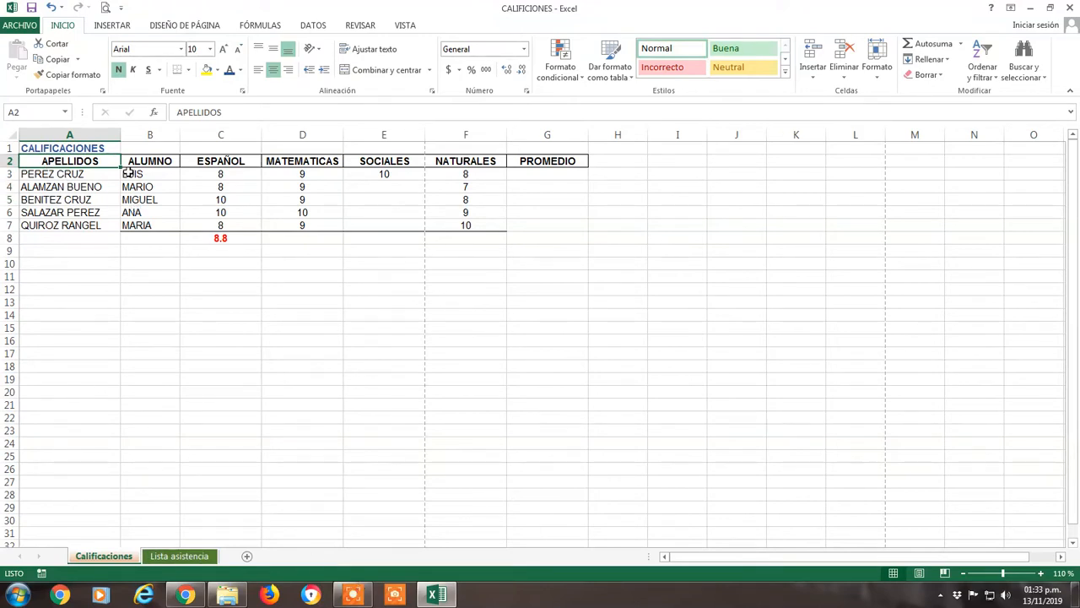
- Review the grade table's columns, from APELLIDOS and ALUMNO through SOCIALES and NATURALES to PROMEDIO
left_click_drag(132, 160, 145, 224)
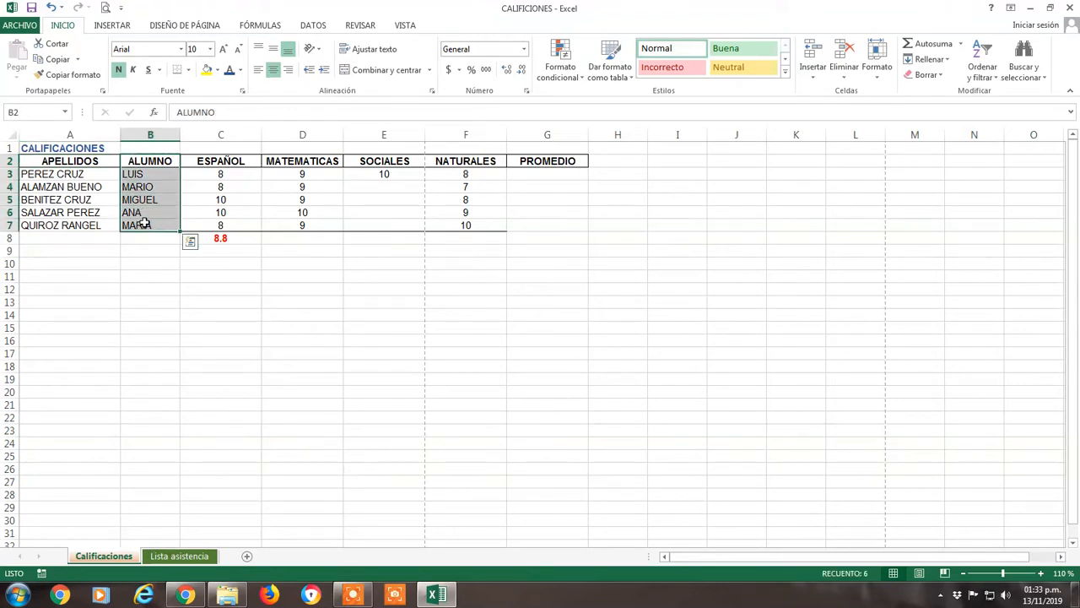
left_click(69, 161)
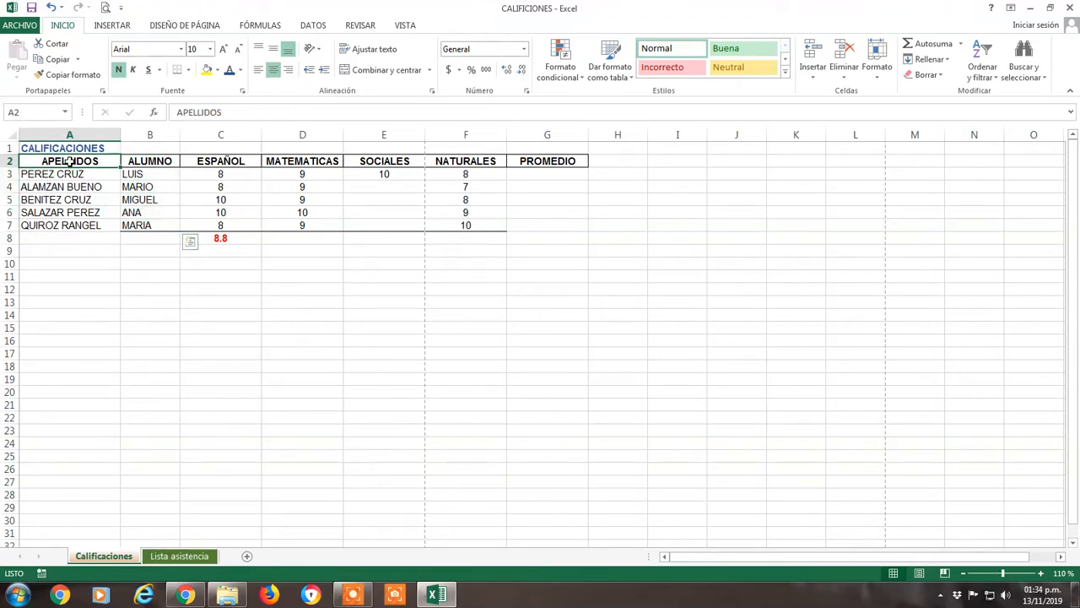
left_click_drag(69, 160, 80, 223)
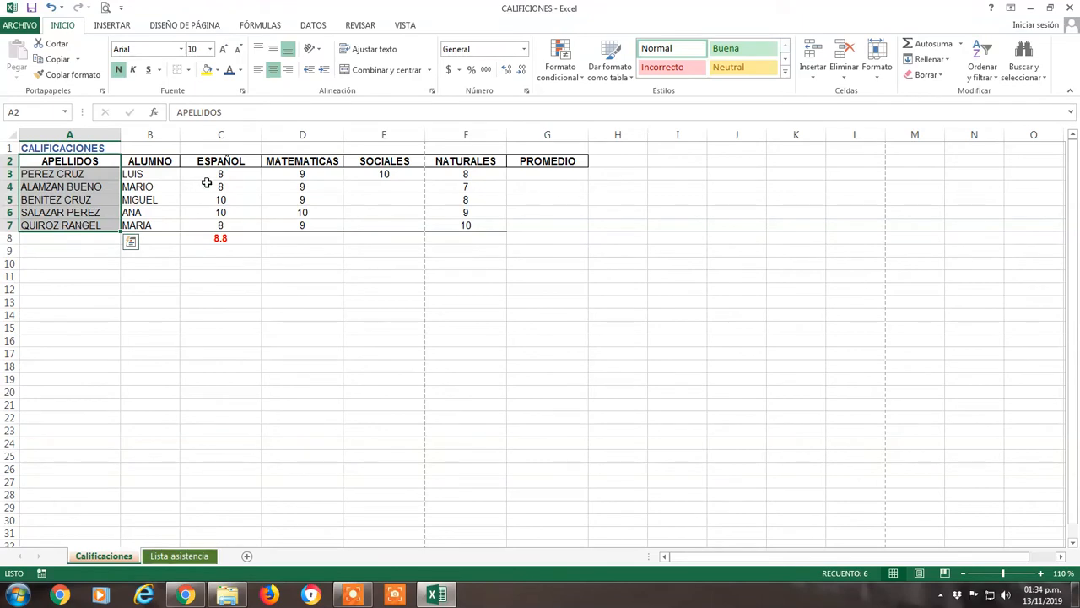
left_click(355, 161)
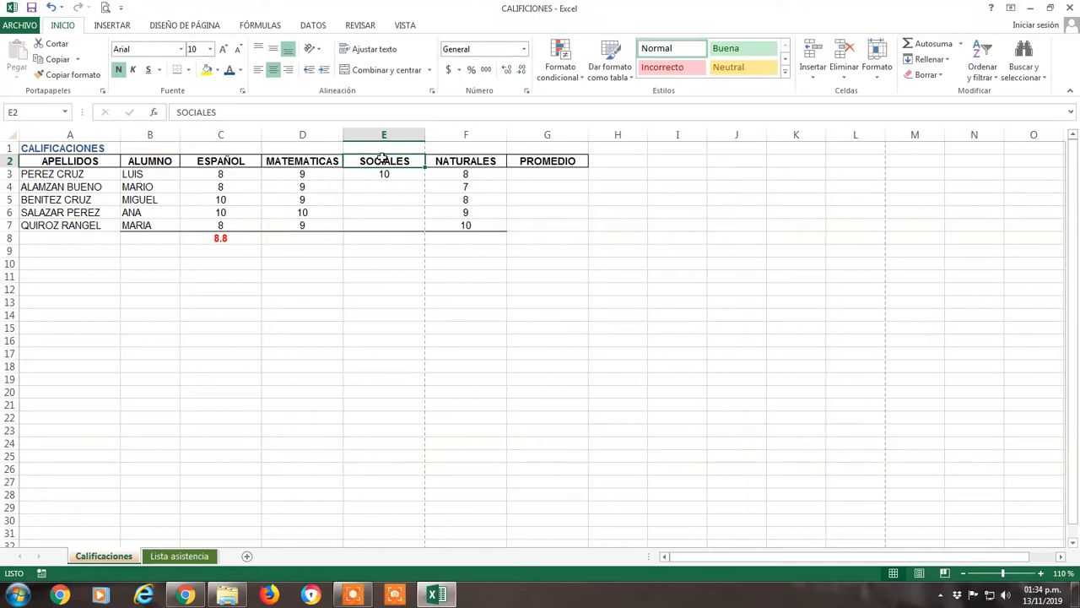
left_click(441, 162)
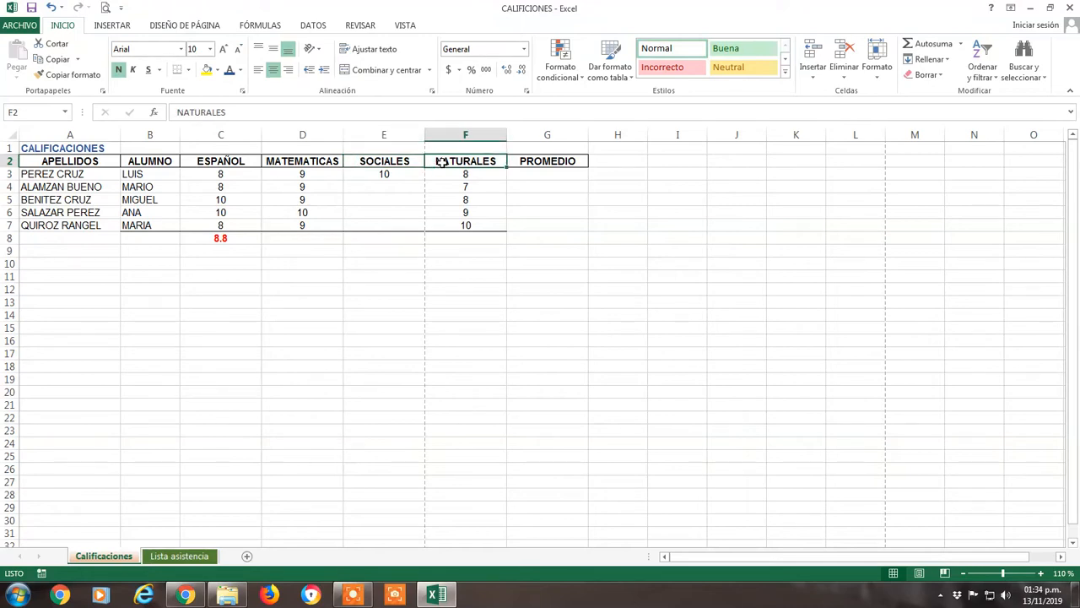
left_click(524, 160)
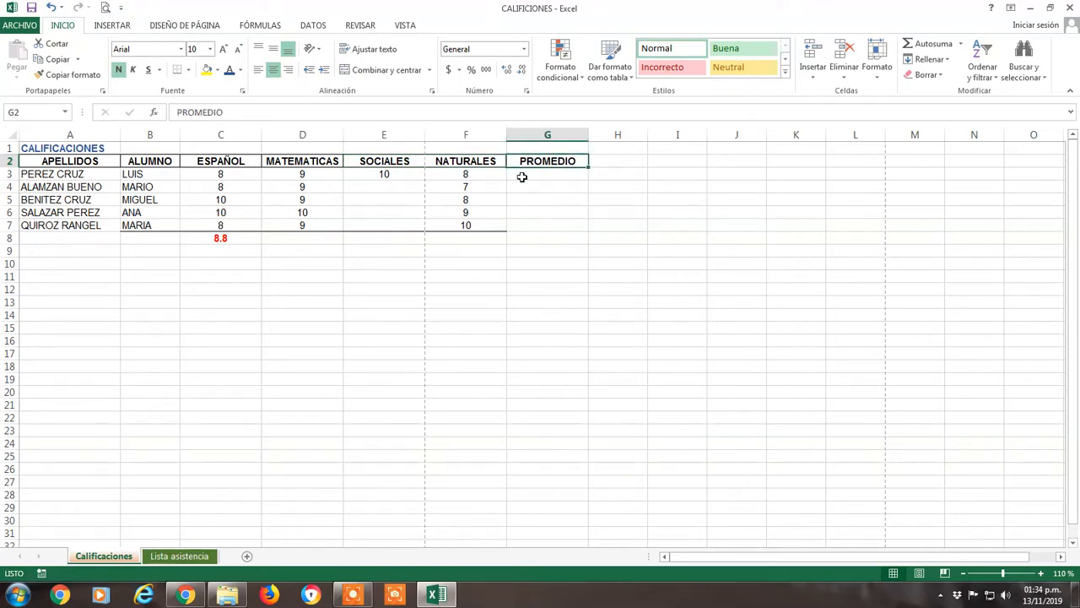
- Examine the ESPAÑOL average formula in C8 and the cells beside it in row 8 under the other subjects
left_click(217, 239)
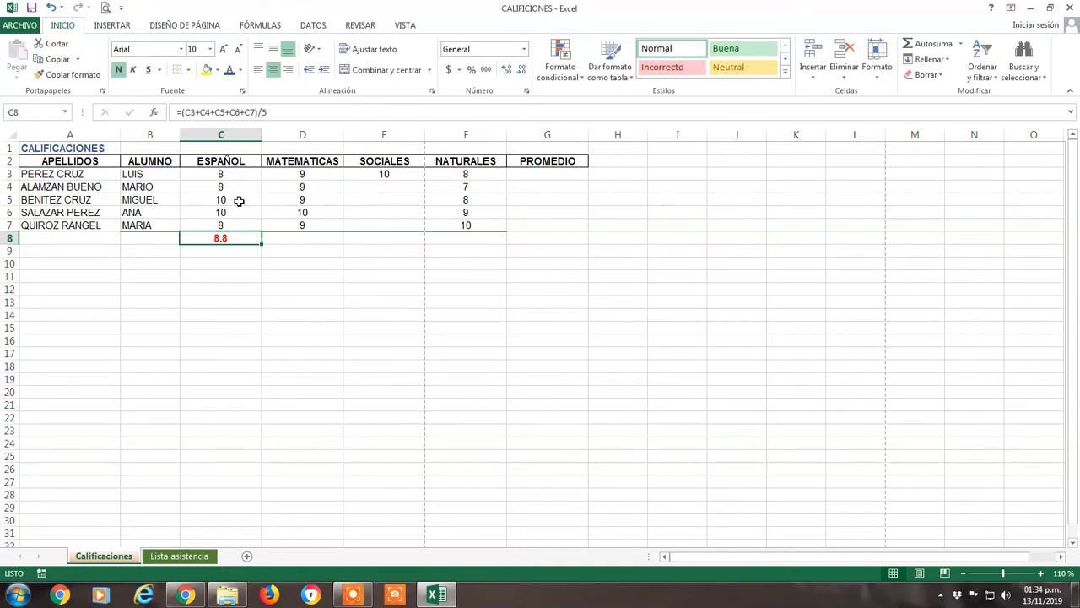
left_click(292, 239)
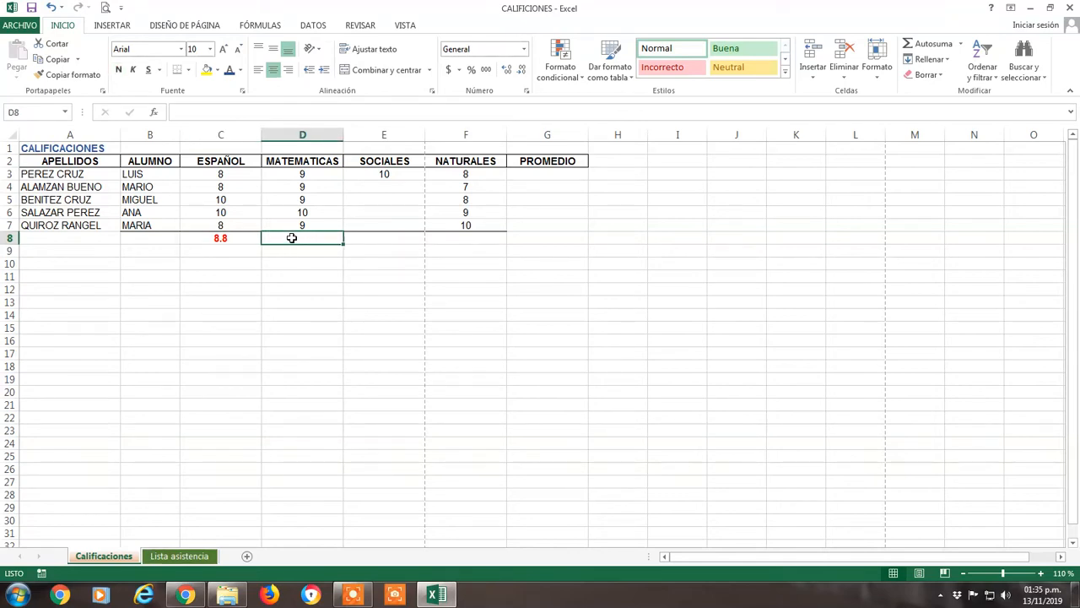
key("Right")
key("Right")
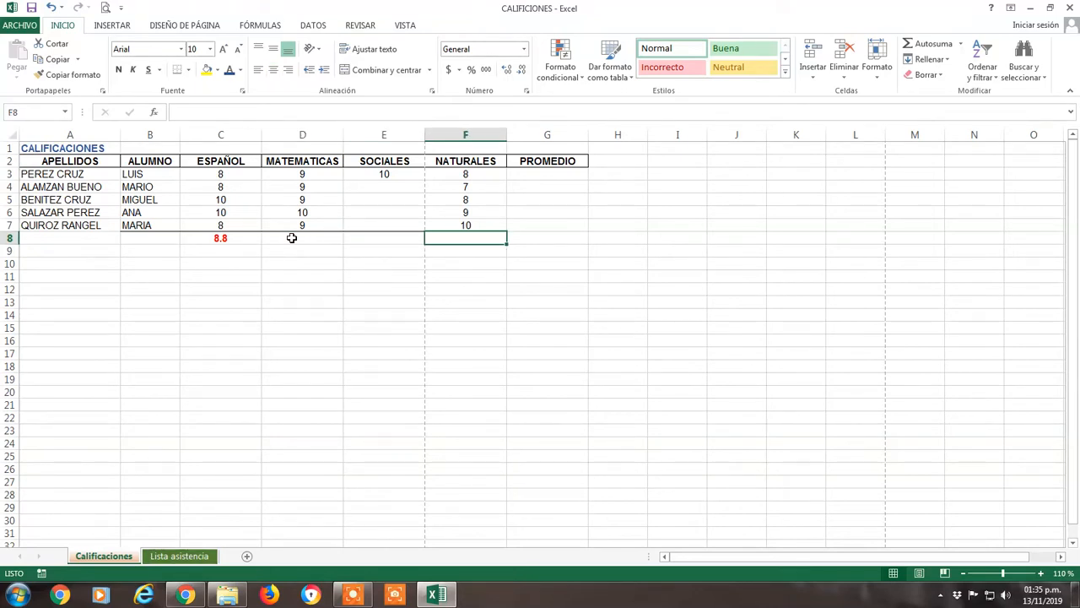
key("Left")
key("Left")
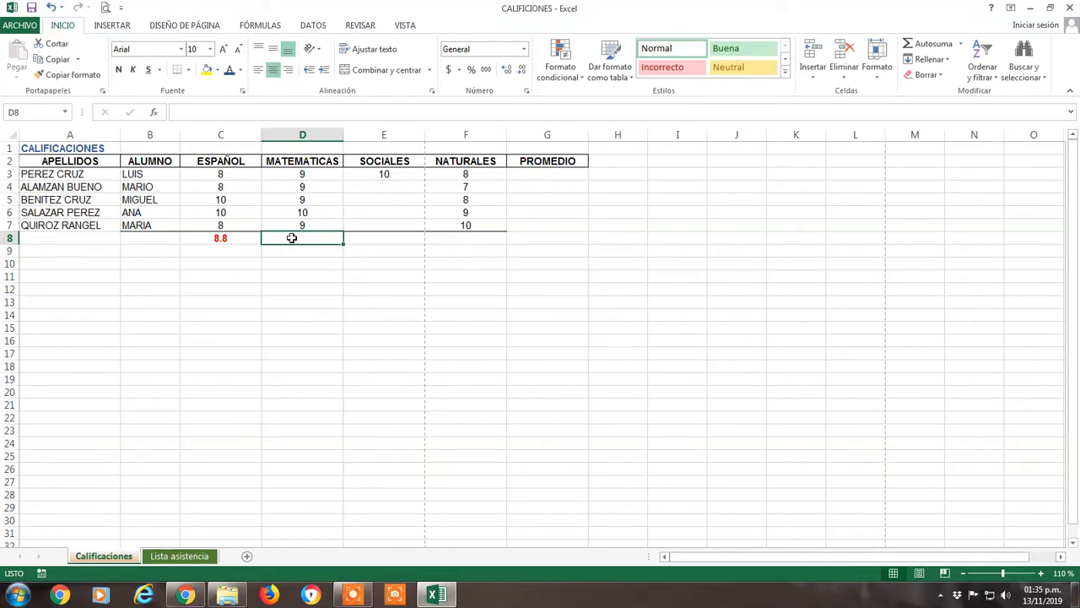
key("Left")
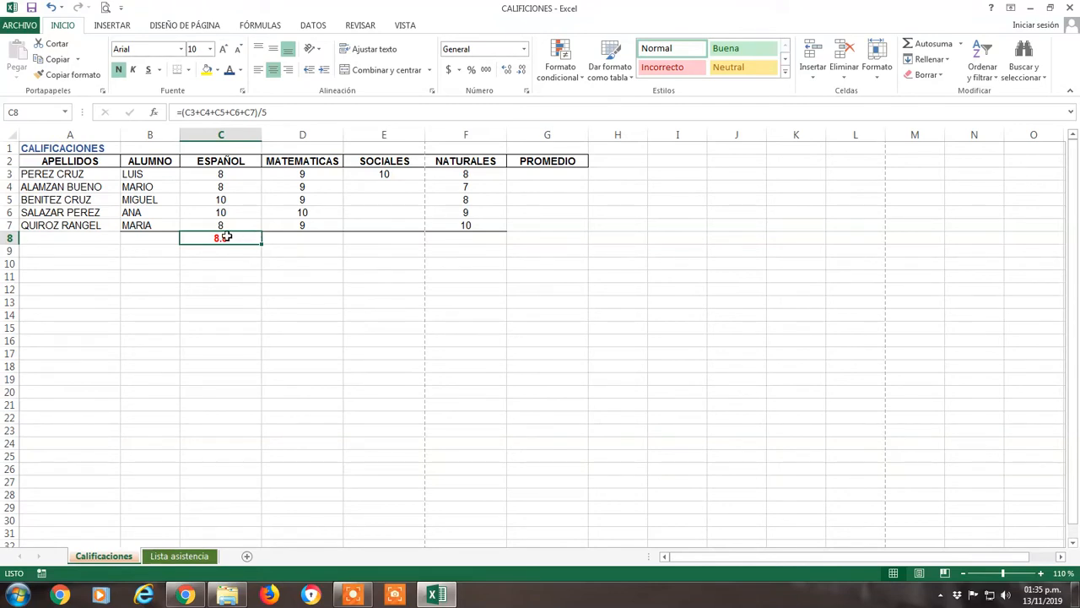
left_click(301, 238)
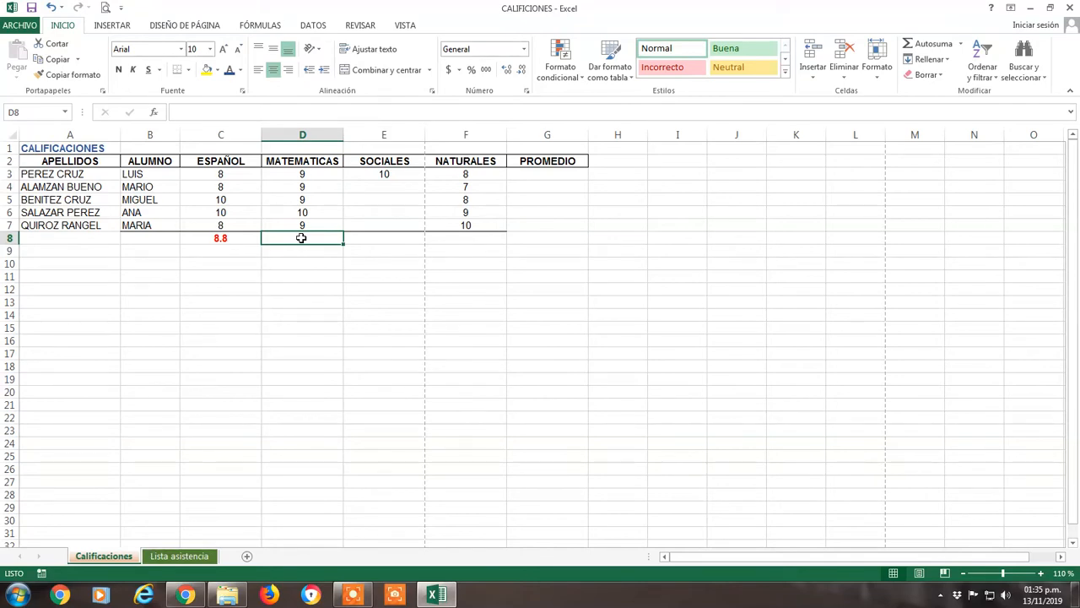
- Copy the ESPAÑOL average formula from C8 and paste it into D8 under MATEMATICAS
left_click(223, 239)
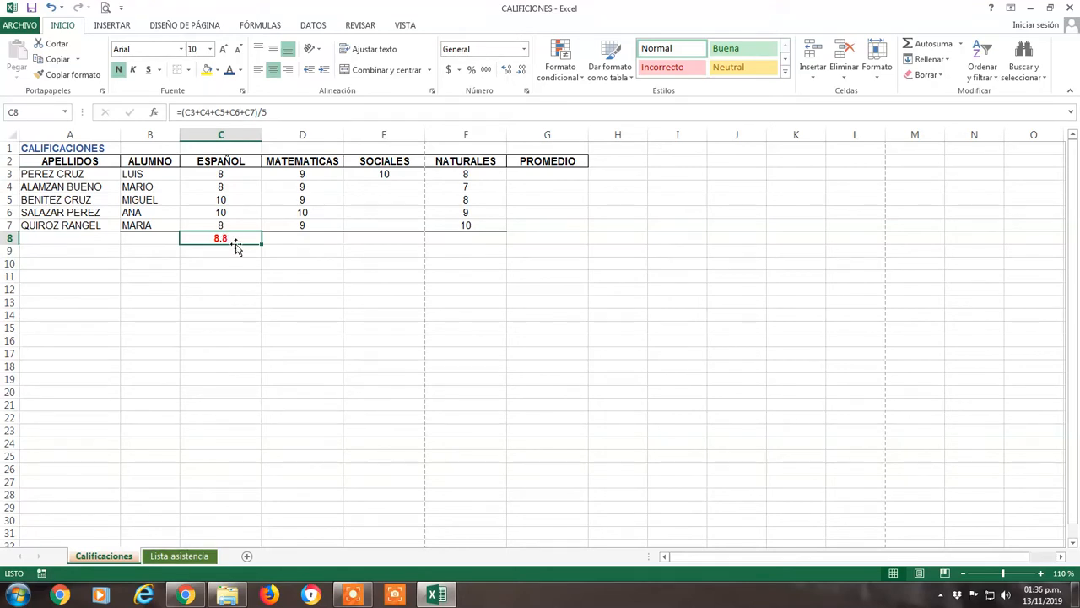
left_click(56, 60)
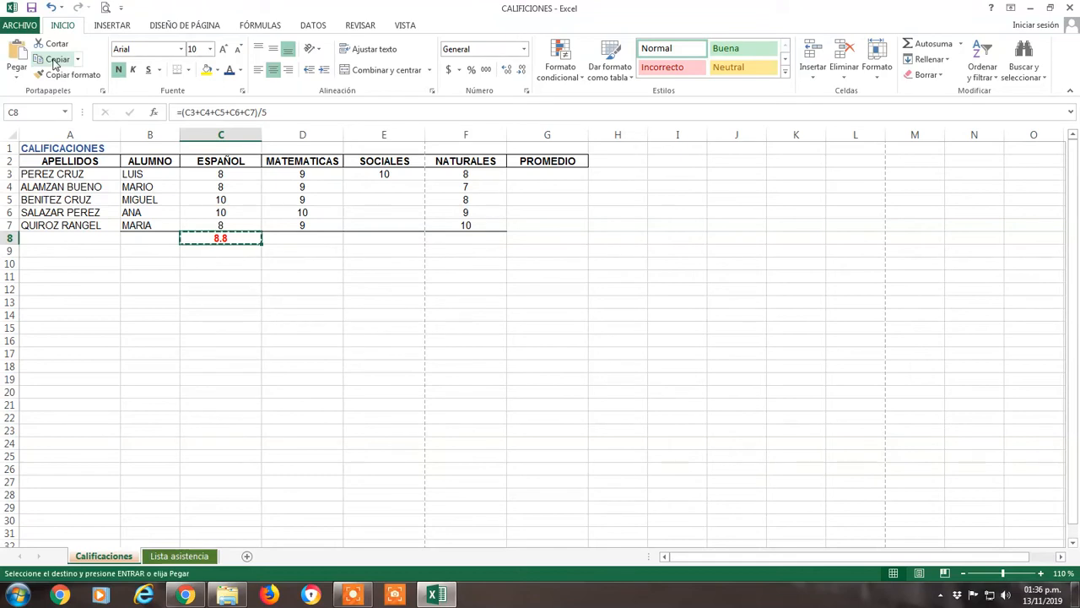
left_click(285, 239)
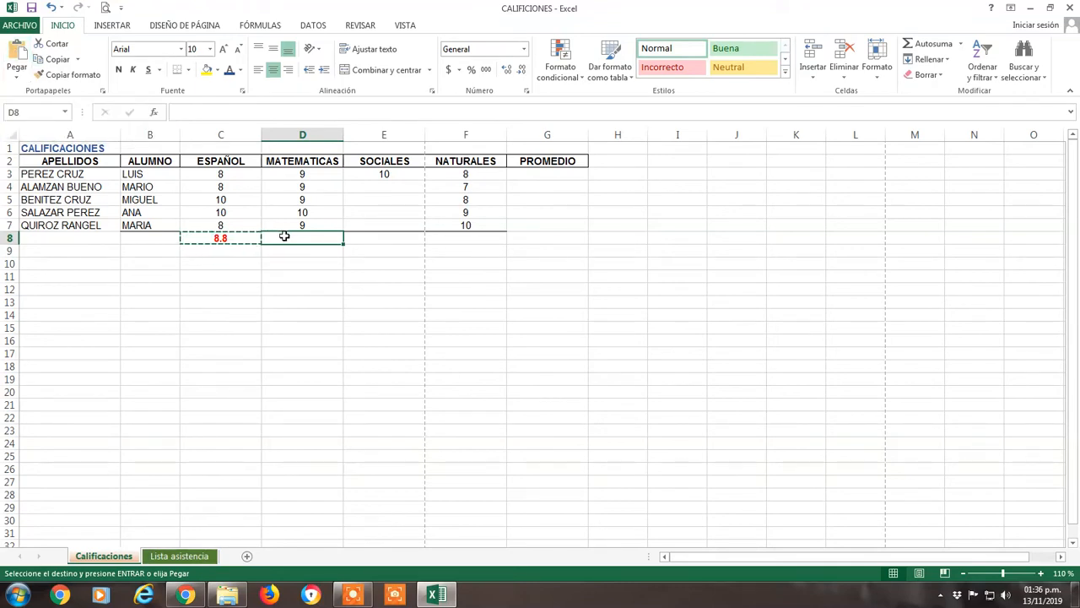
key("Return")
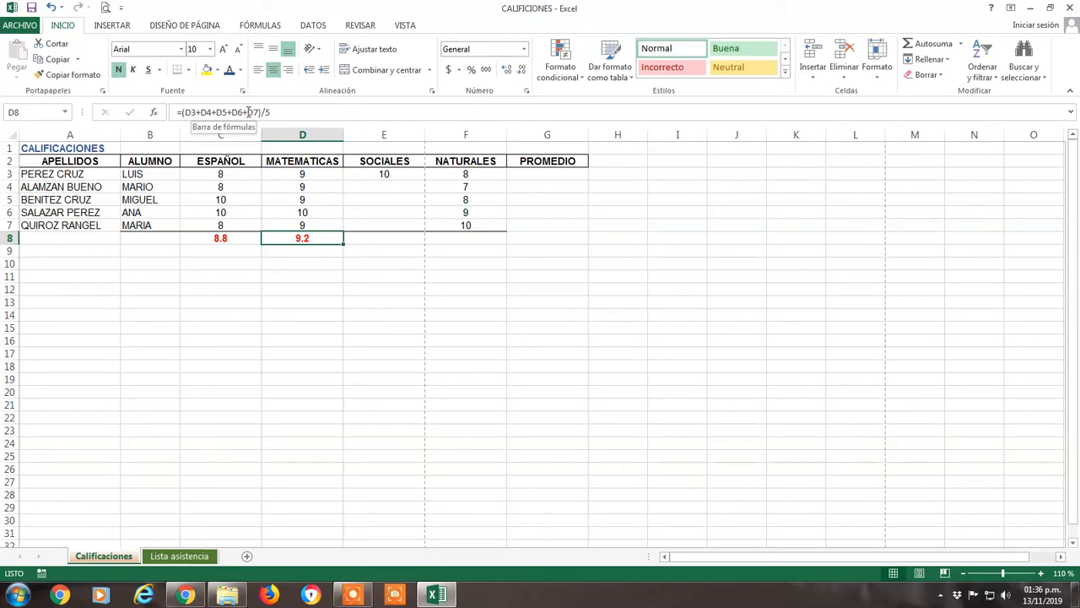
- Compare the formulas in C8 and D8, and fill the D8 average formula across to E8 and F8
left_click(238, 239)
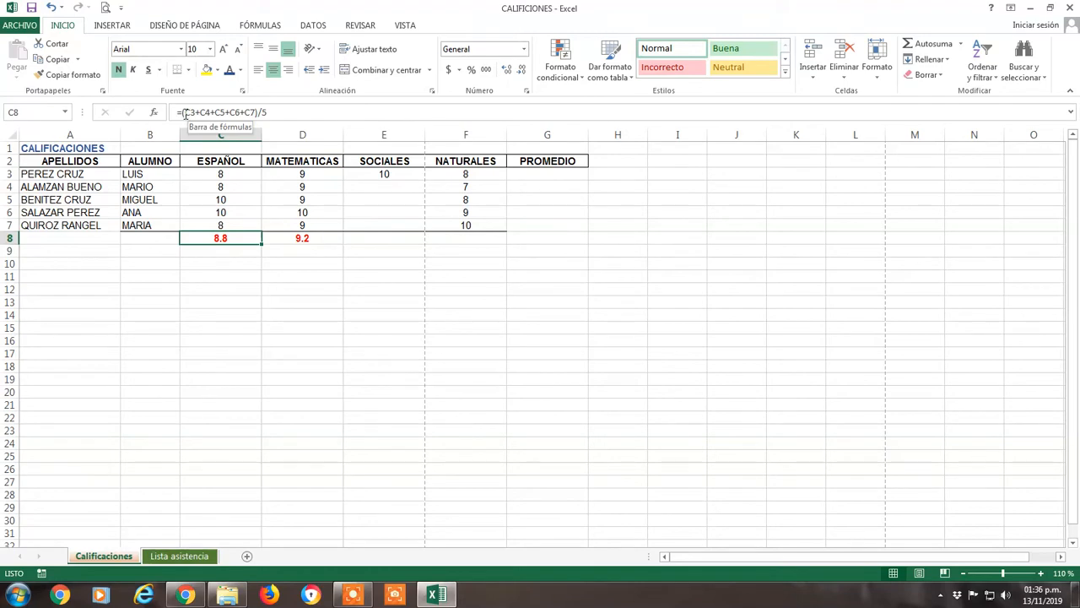
left_click(302, 239)
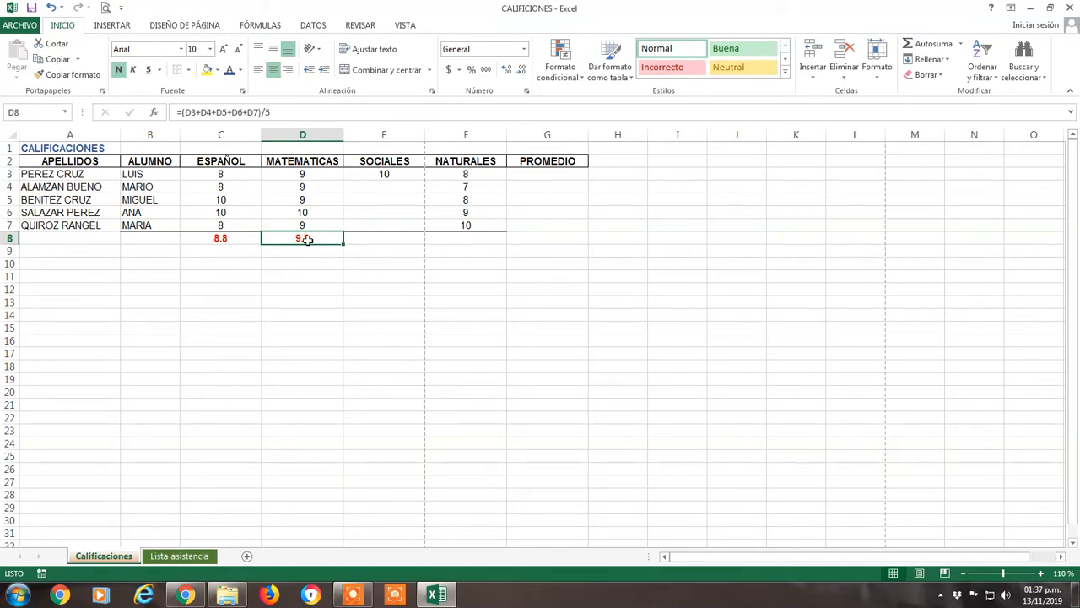
left_click(464, 238)
left_click(385, 240)
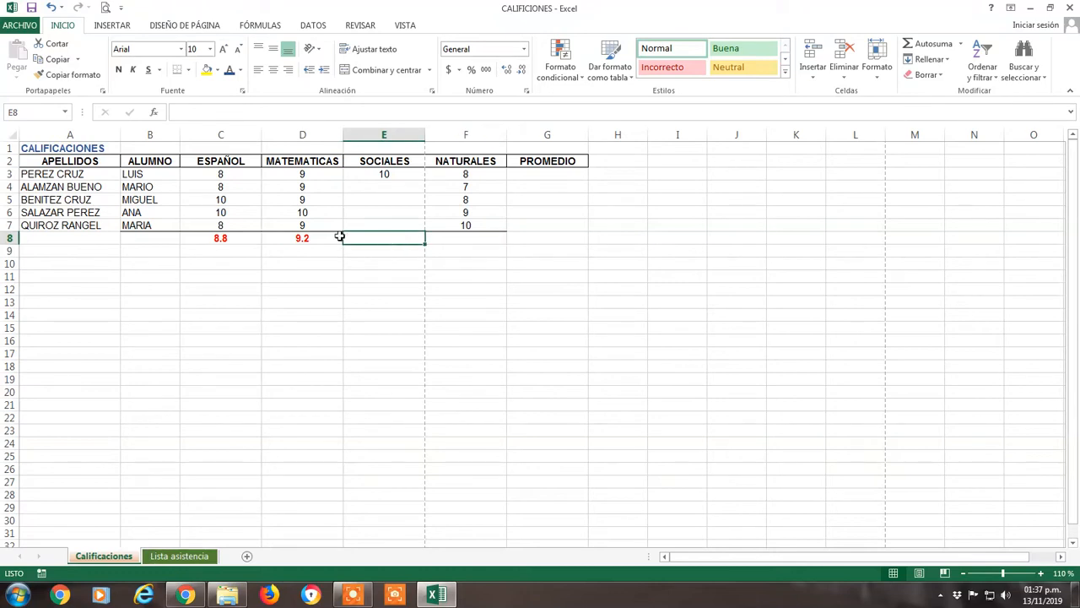
left_click(336, 238)
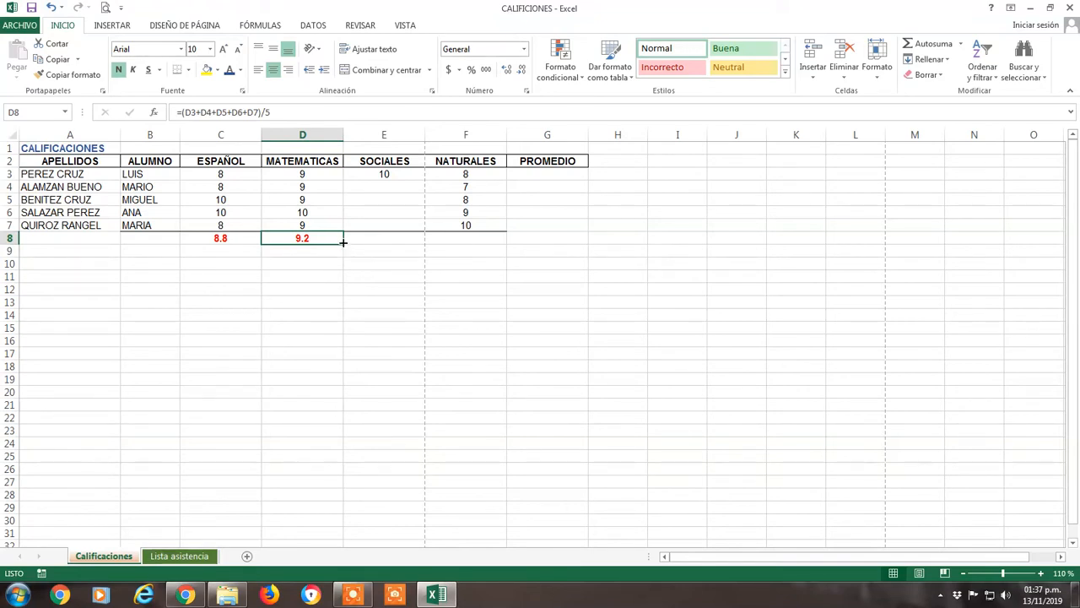
left_click_drag(343, 241, 477, 238)
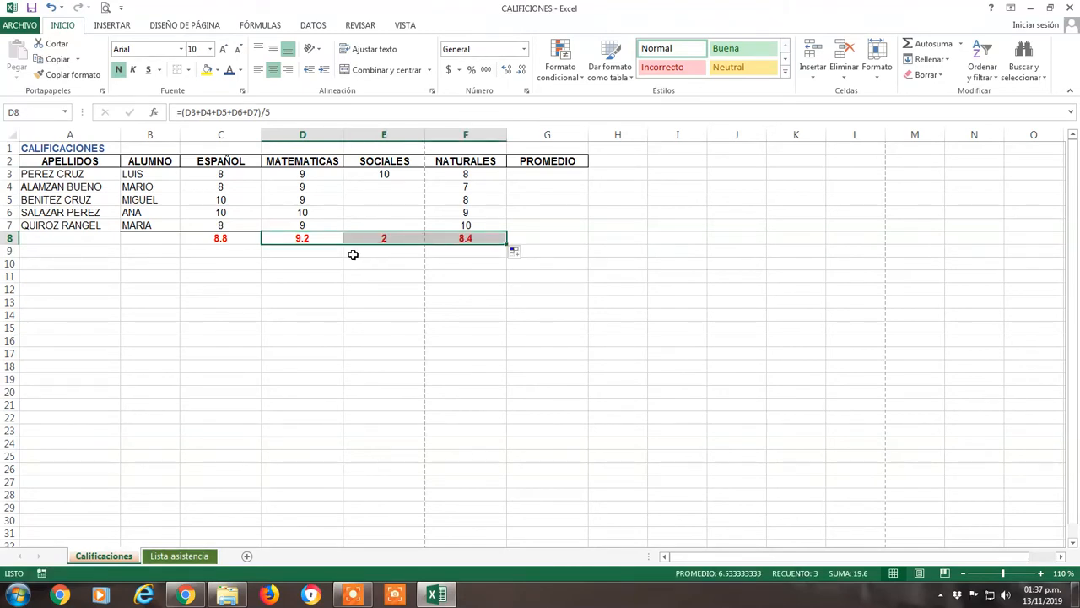
- Check the cell references in the SOCIALES and NATURALES average formulas against the NATURALES grades in F3 to F7
left_click(375, 240)
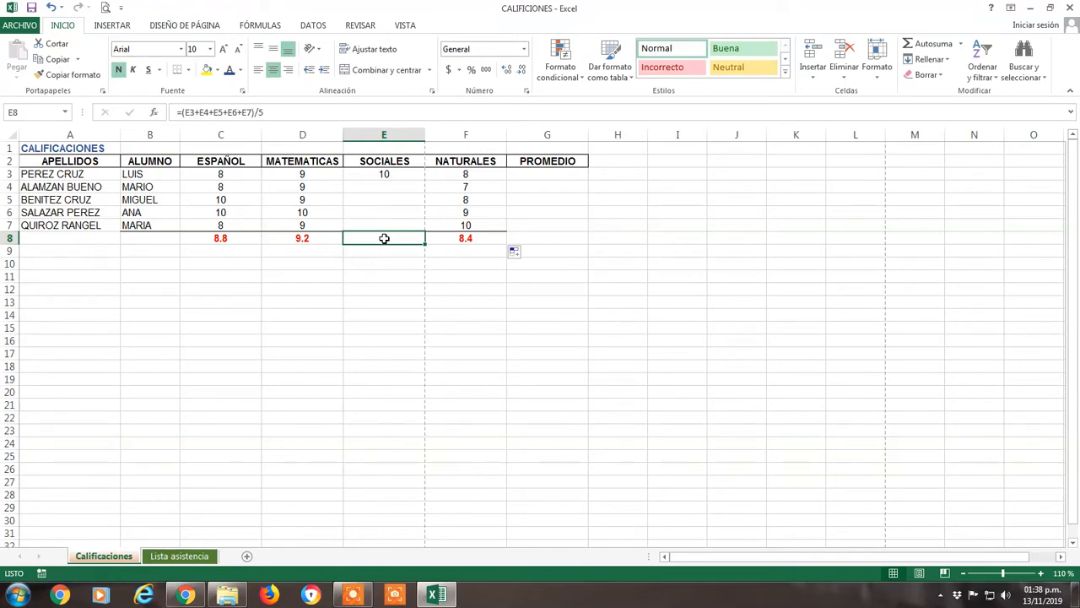
left_click(441, 240)
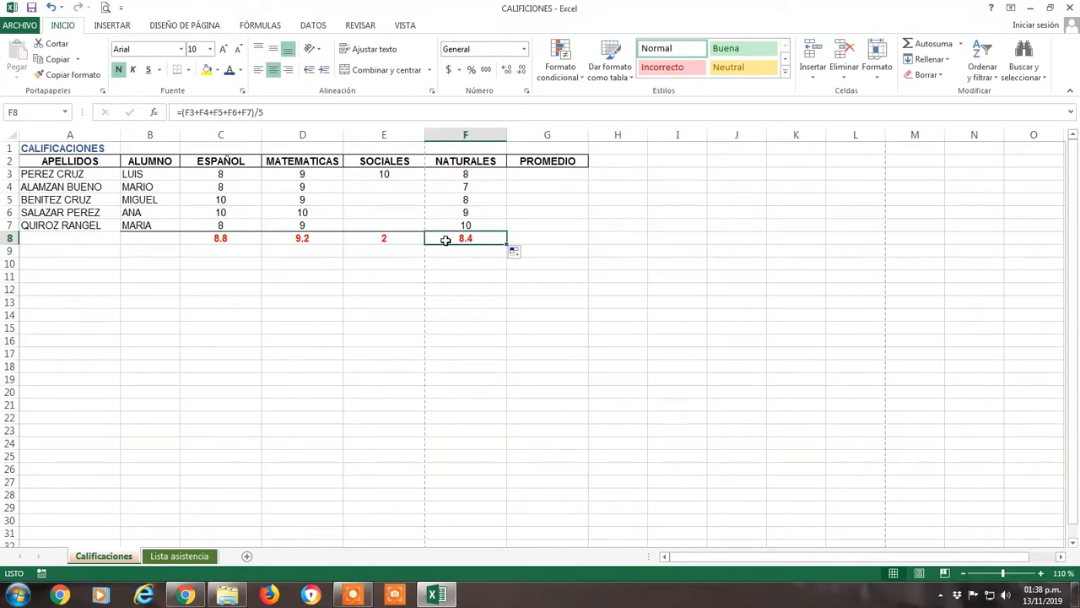
left_click(382, 240)
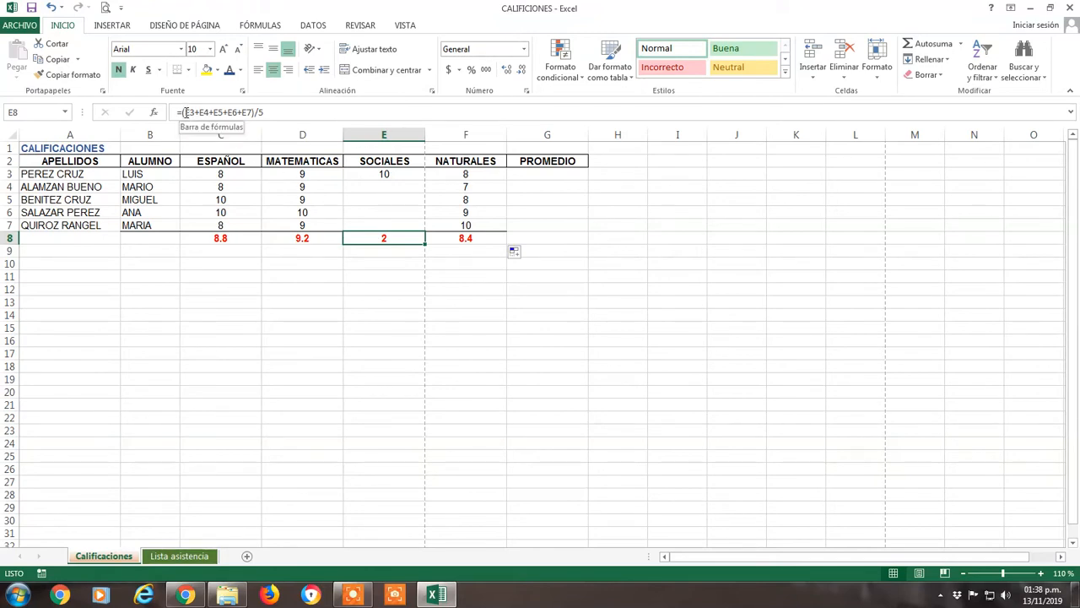
left_click(467, 240)
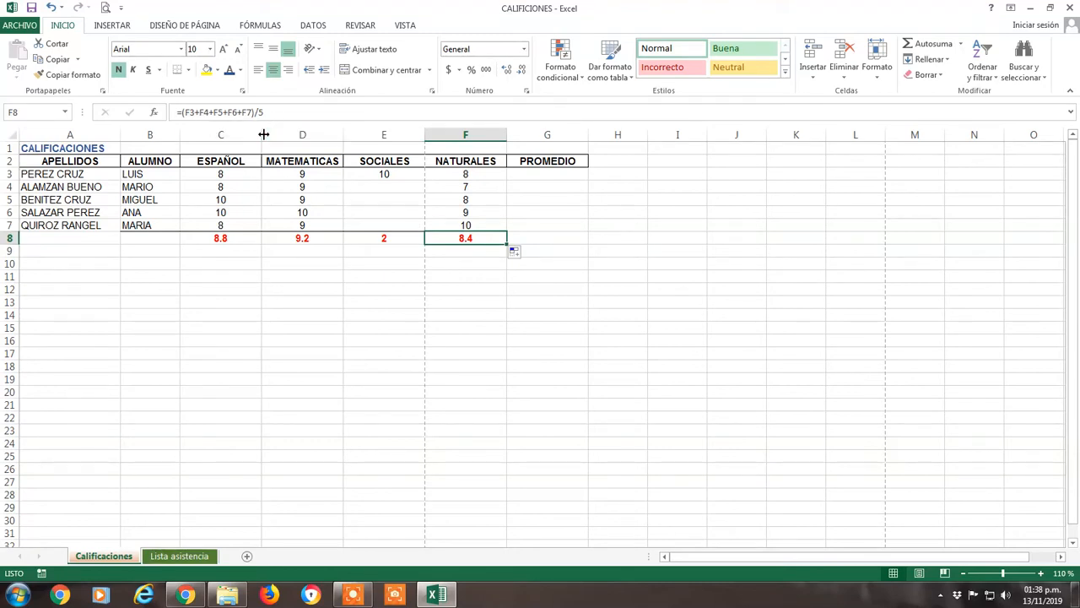
left_click(485, 173)
left_click(475, 187)
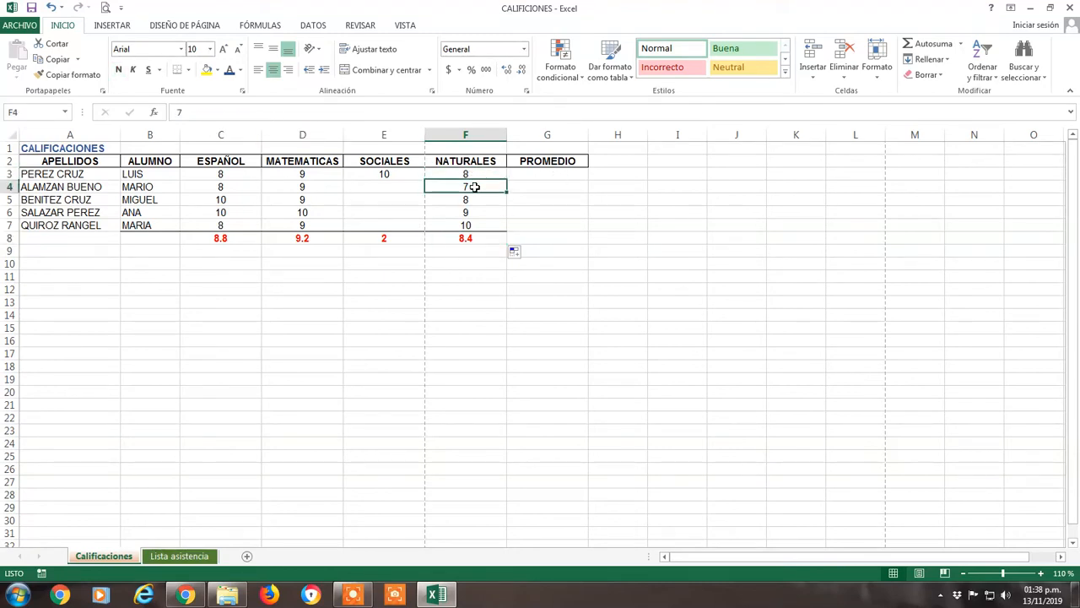
left_click(476, 200)
left_click(478, 212)
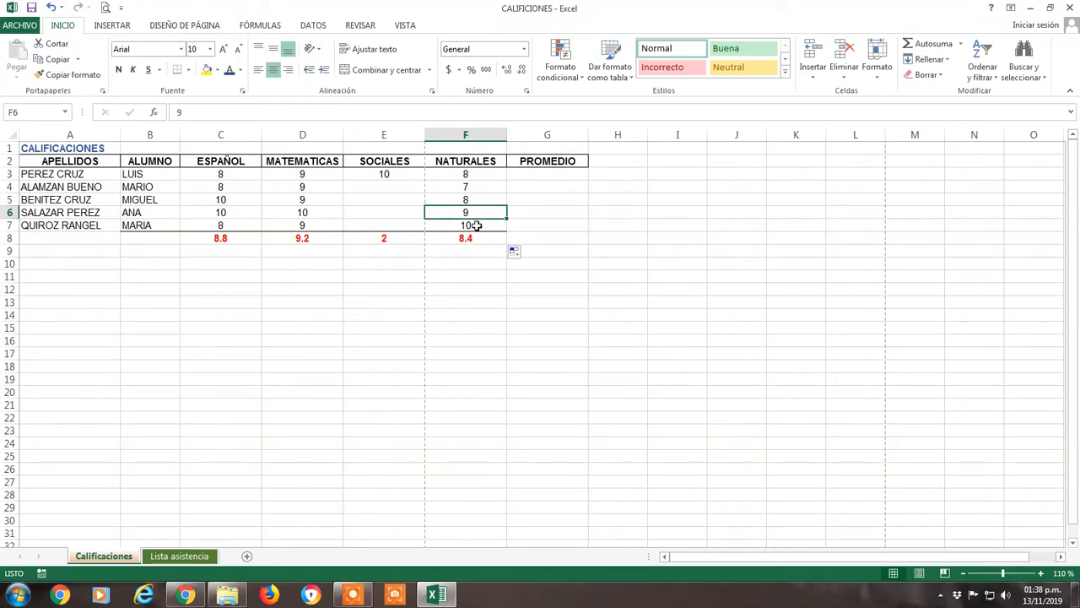
left_click(479, 225)
left_click(483, 241)
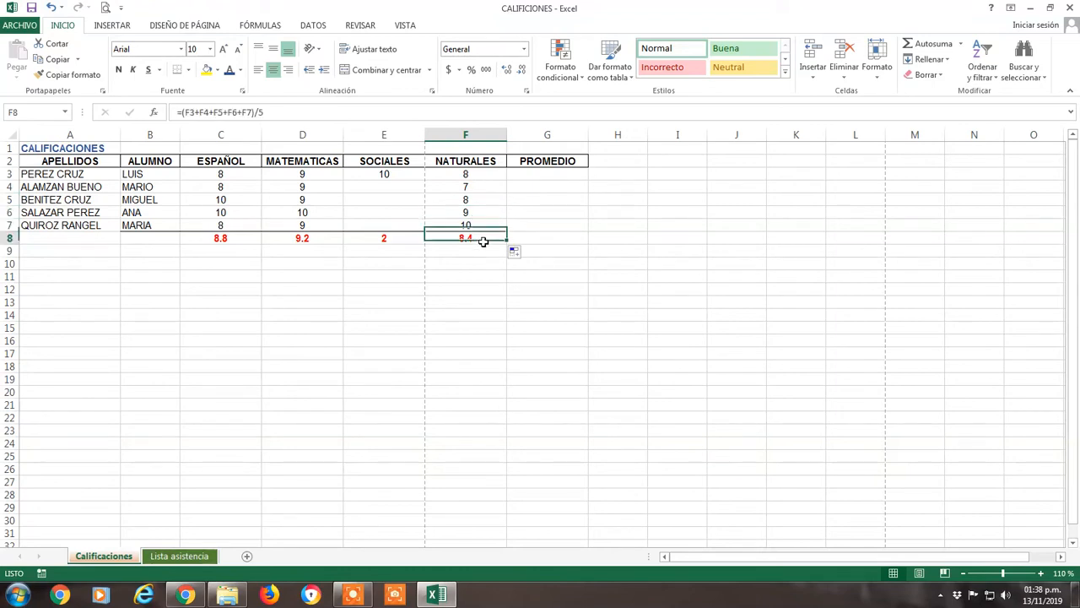
- Fill the SOCIALES grade of 10 from E3 down through E7
left_click(396, 174)
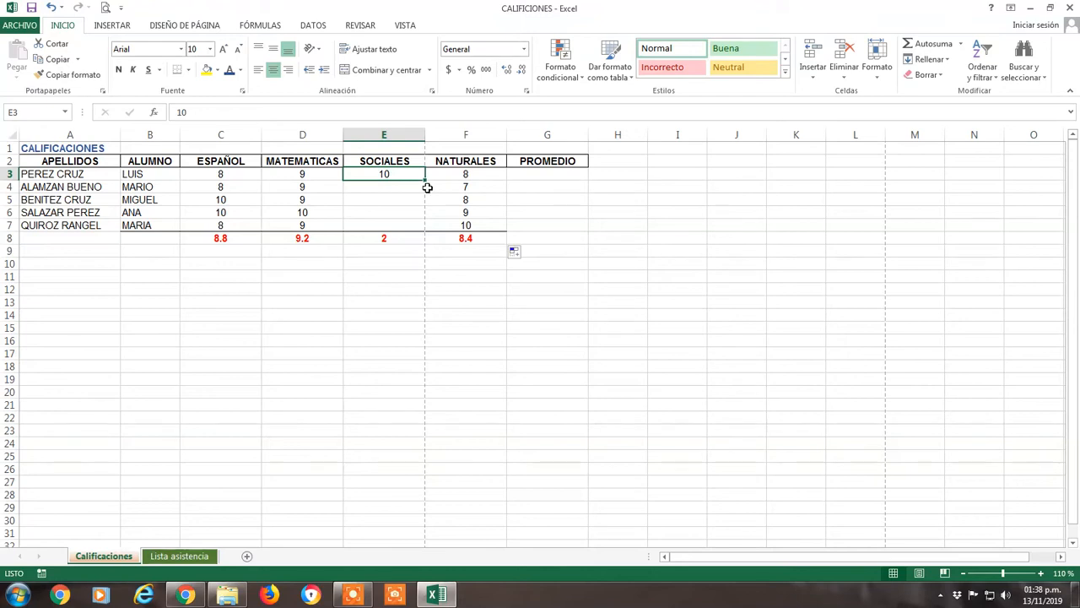
left_click_drag(424, 180, 419, 229)
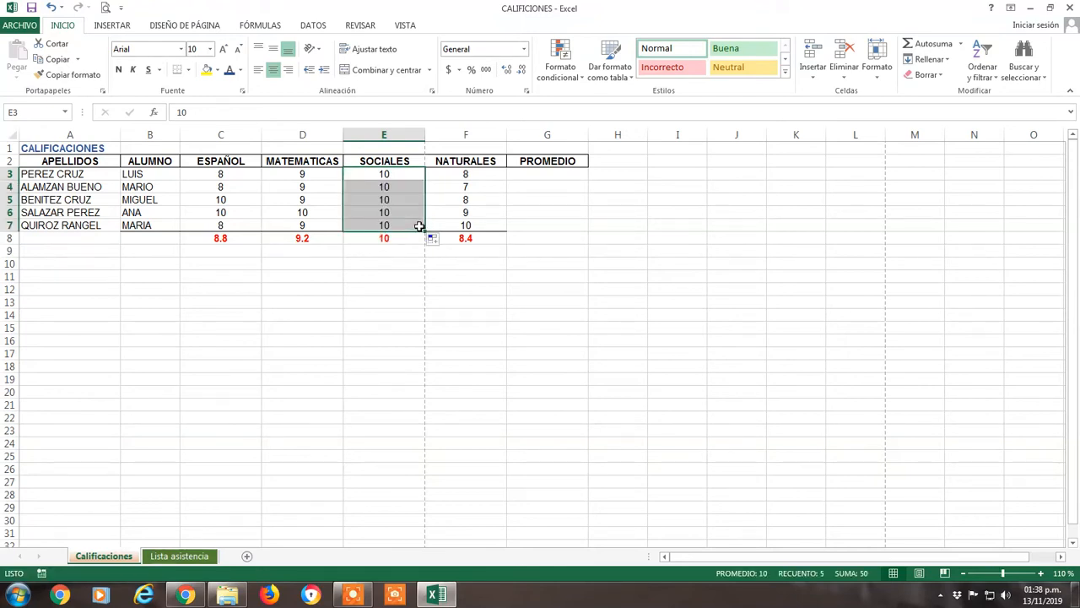
- Examine the filled SOCIALES grades cell by cell from E3 to E7
left_click(404, 176)
key("Down")
key("Down")
key("Down")
key("Down")
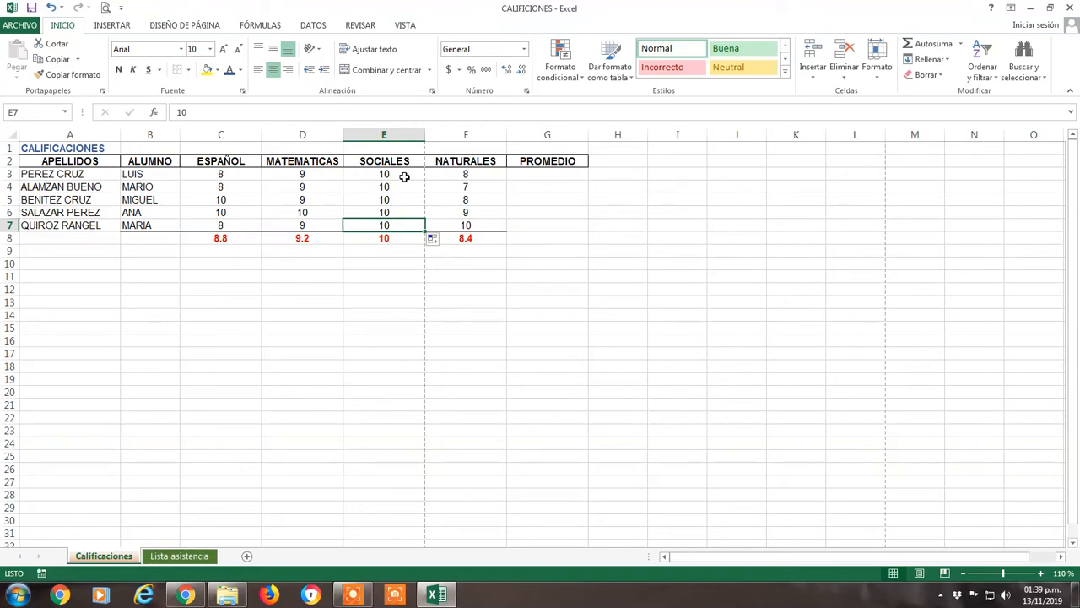
key("Up")
key("Up")
key("Up")
key("Up")
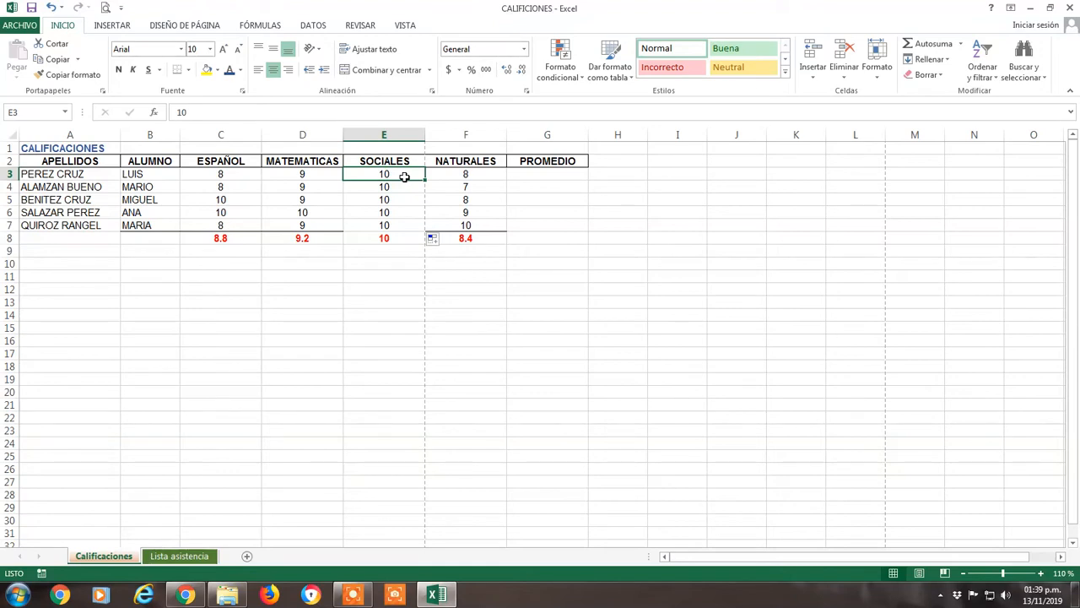
key("Down")
key("Down")
key("Down")
key("Down")
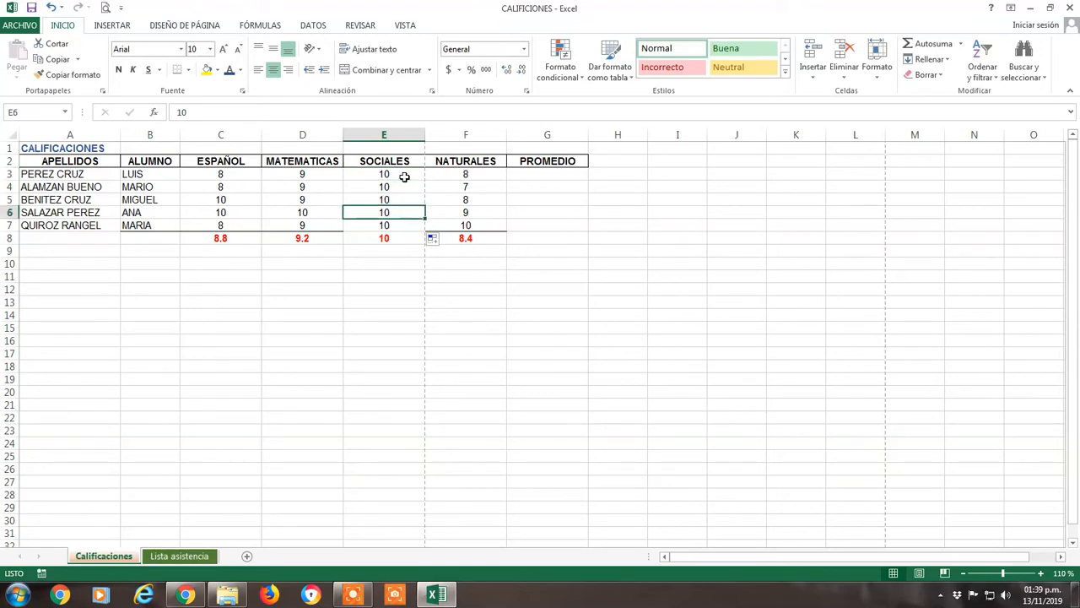
key("Up")
key("Up")
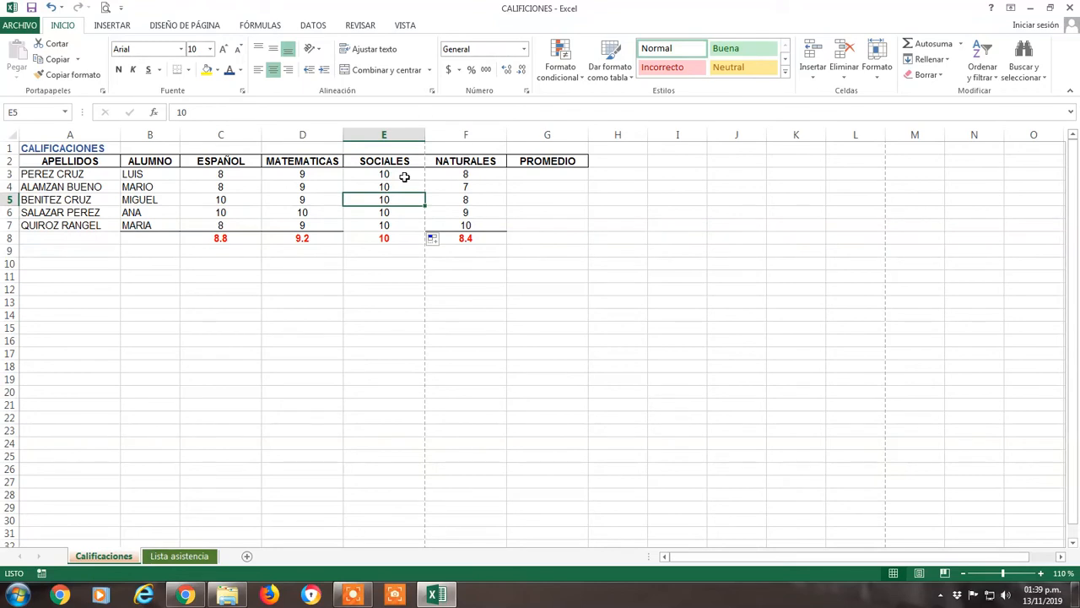
key("Down")
key("Down")
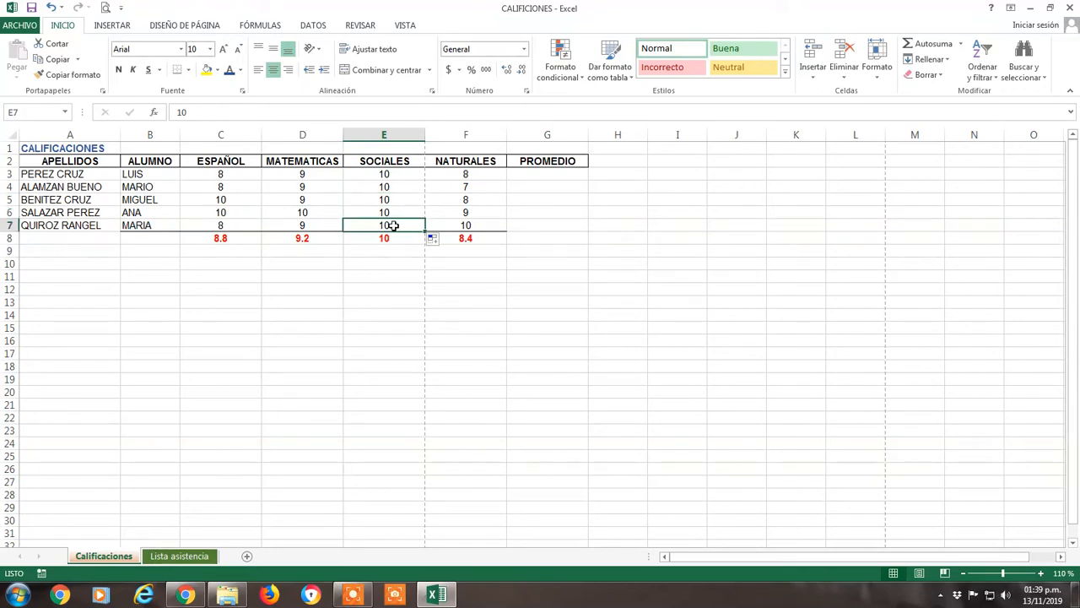
- Examine the row 3 grades from C3 to F3 and the NATURALES average formula in F8
left_click(176, 71)
left_click(405, 201)
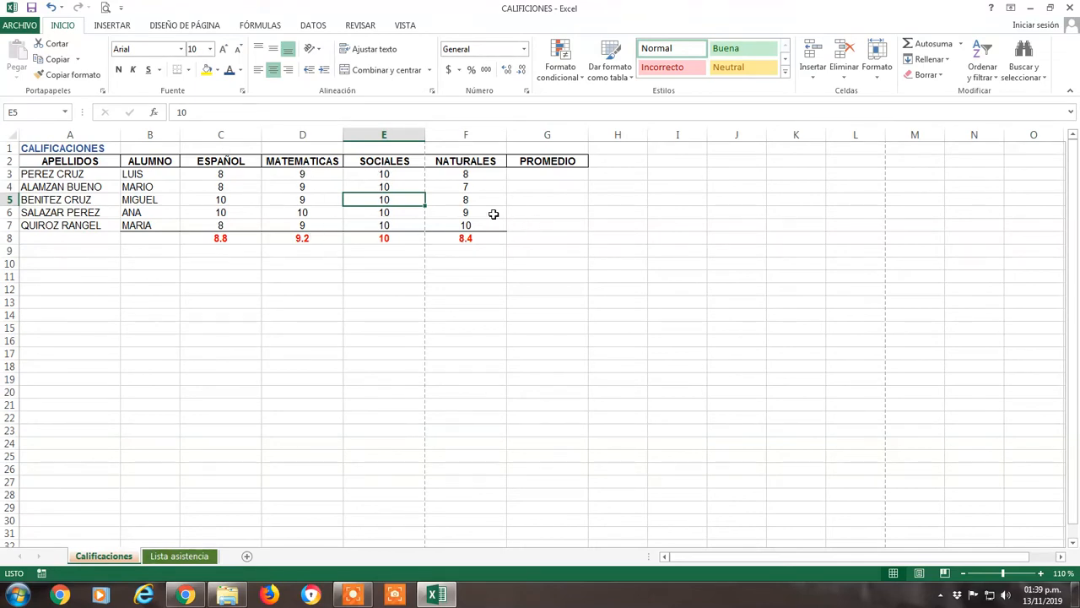
left_click(526, 175)
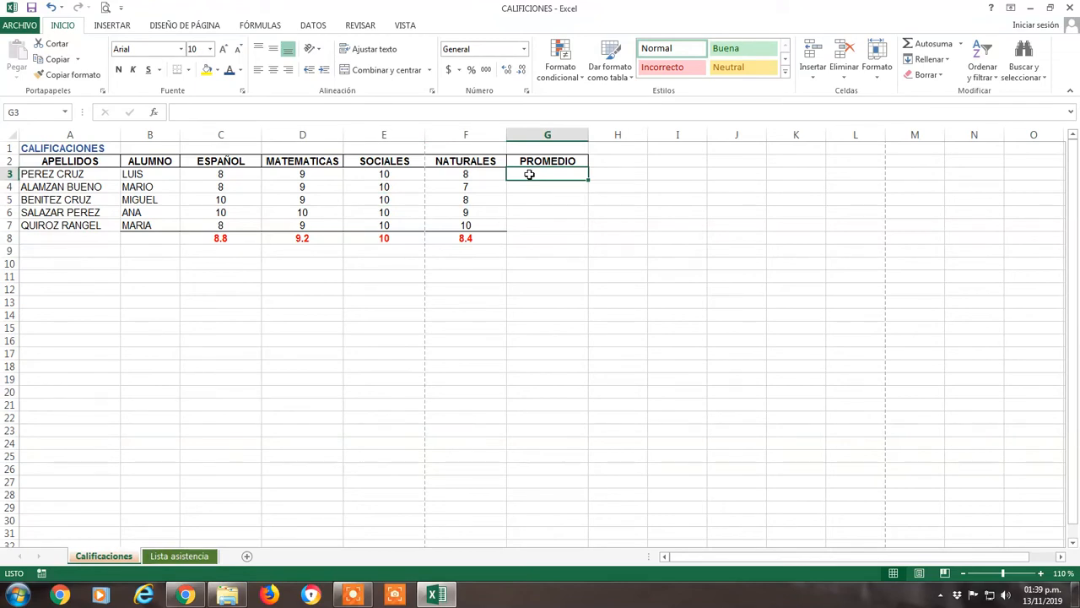
left_click_drag(217, 173, 512, 183)
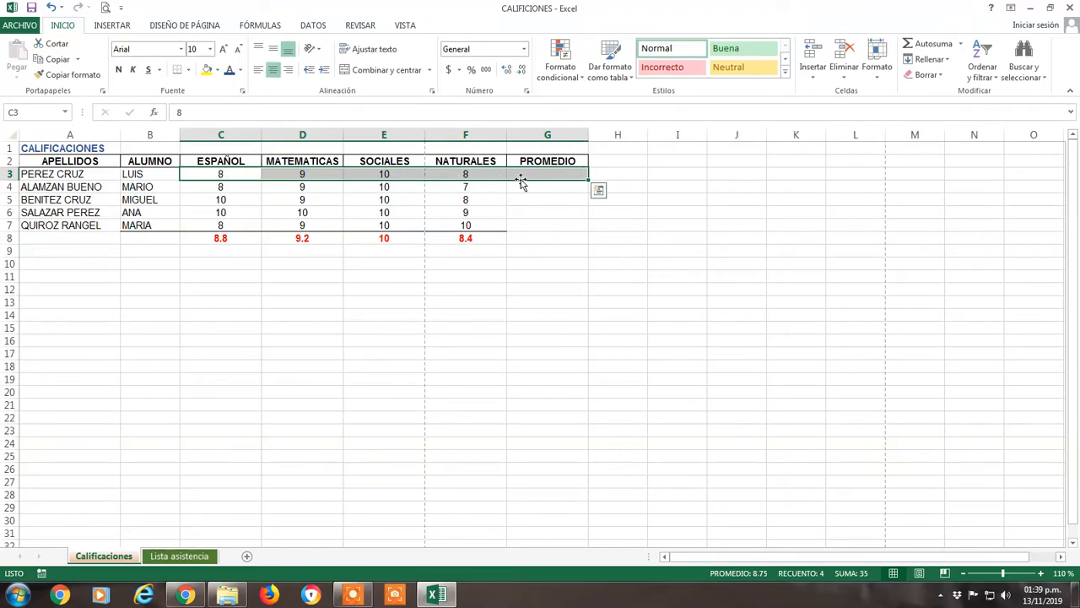
left_click(527, 176)
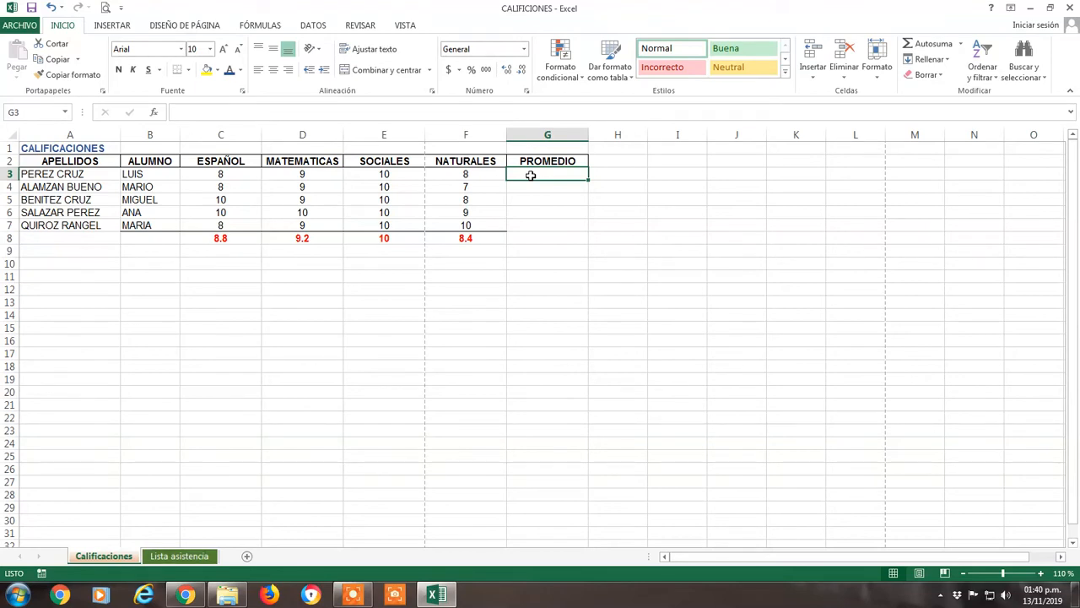
left_click(478, 238)
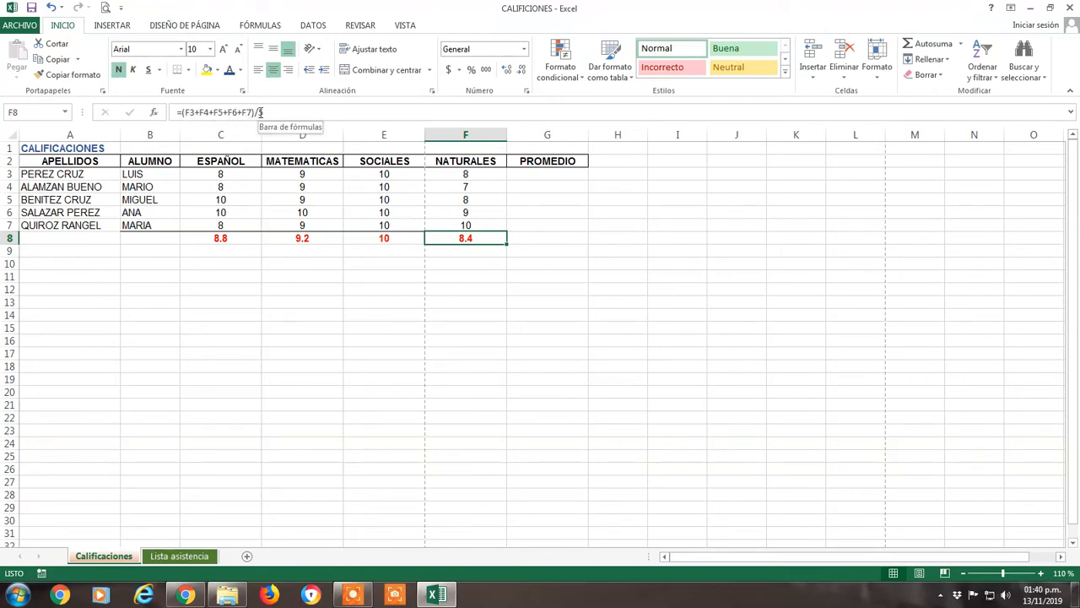
- Enter the formula =PROMEDIO(C3:F3) in G3 to average the first student's grades
left_click(522, 175)
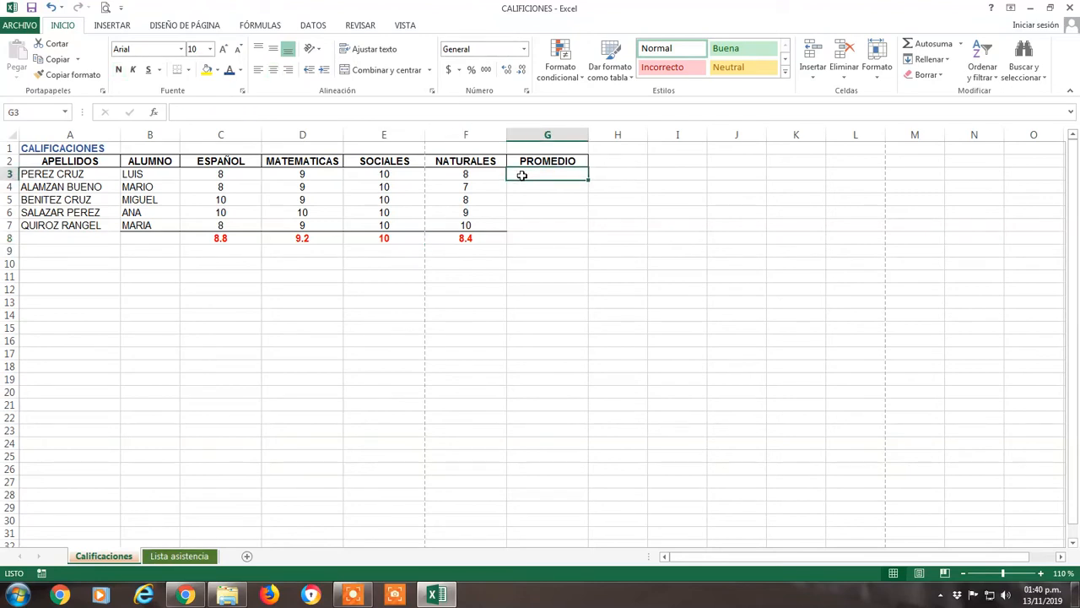
type("=")
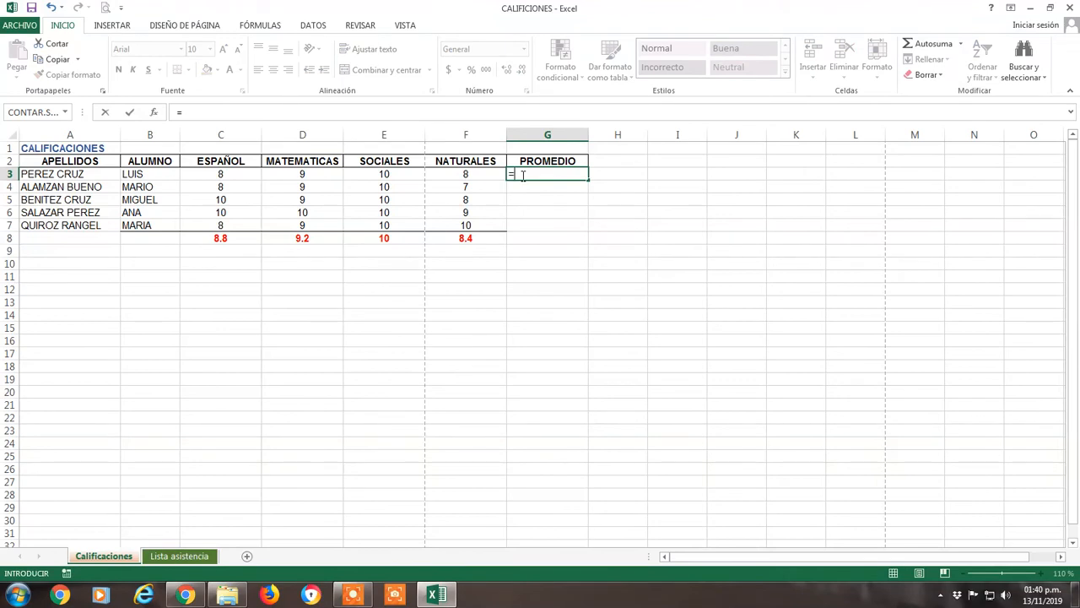
type("PROMED")
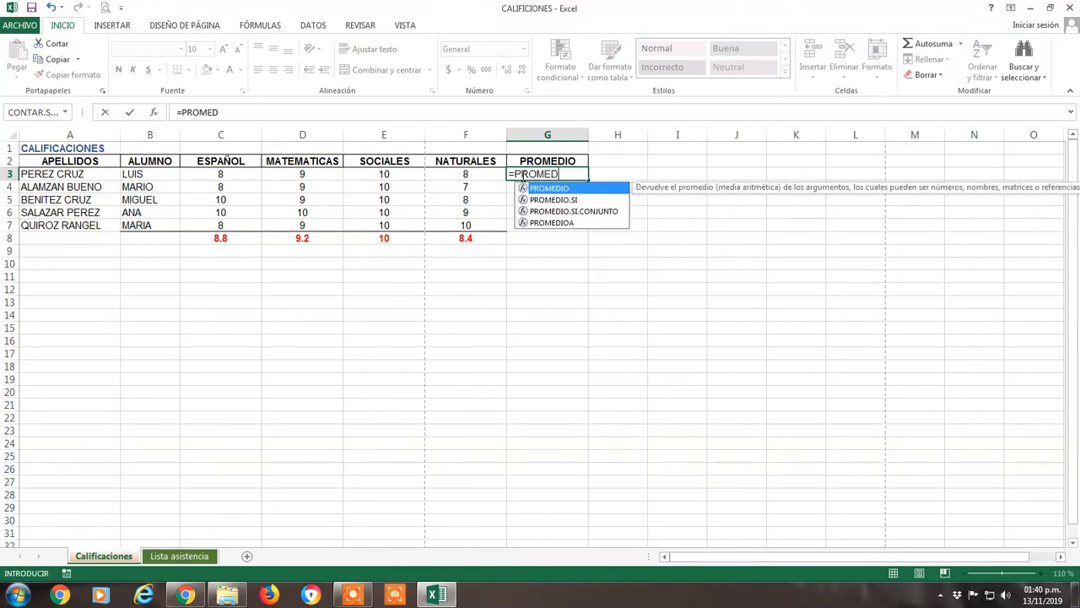
type("IO")
type("(")
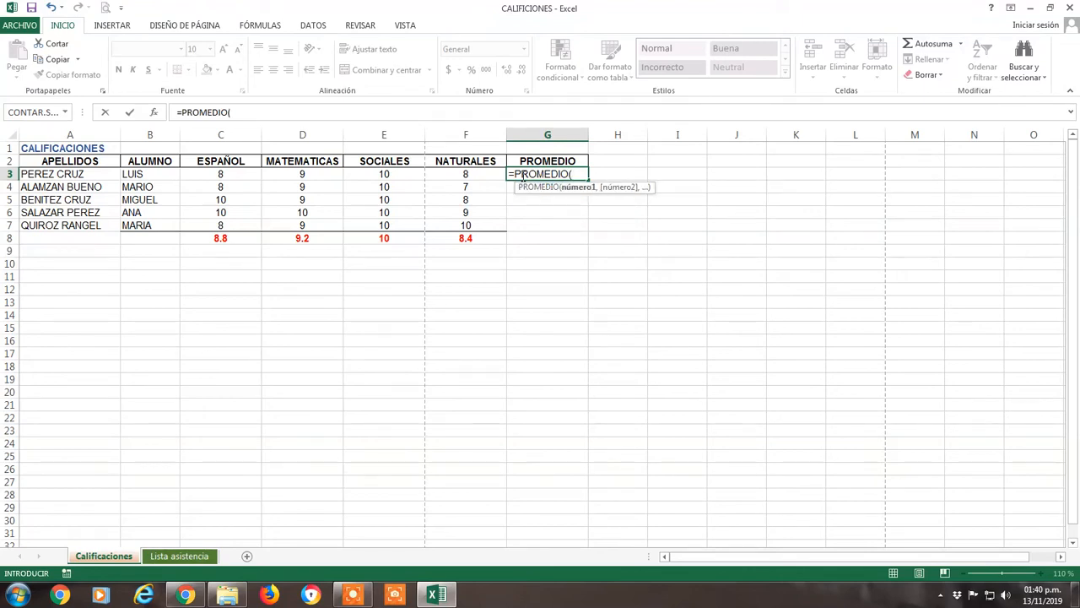
left_click_drag(244, 172, 433, 174)
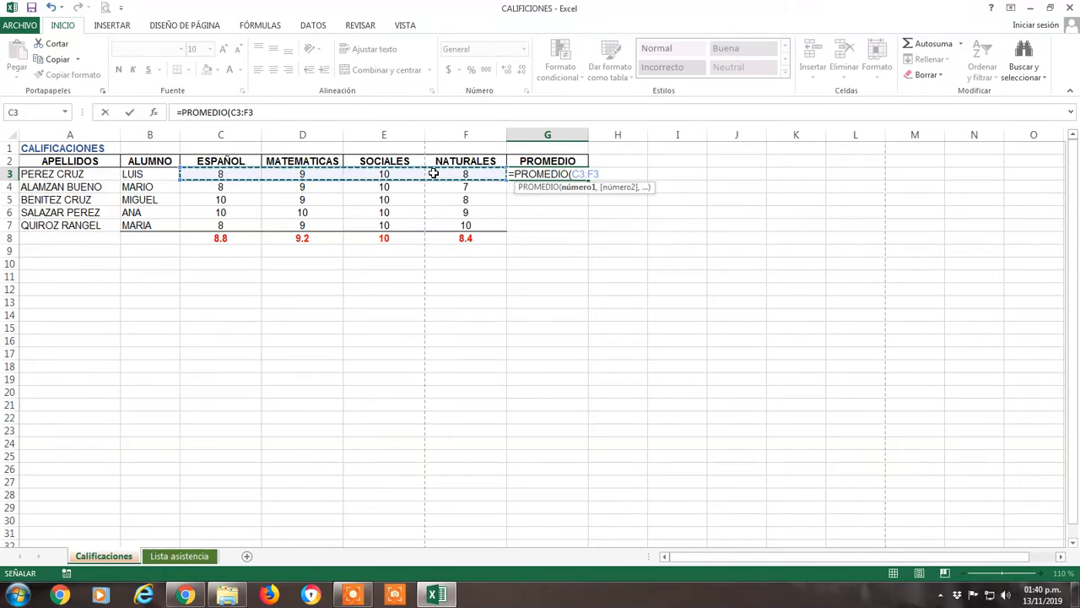
type(")")
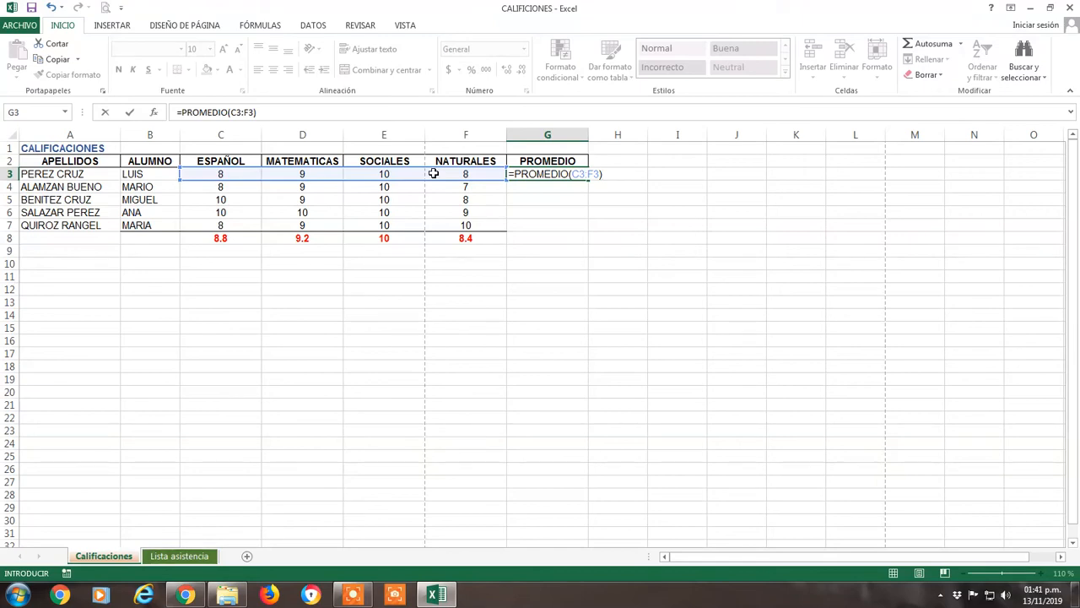
key("Return")
key("Up")
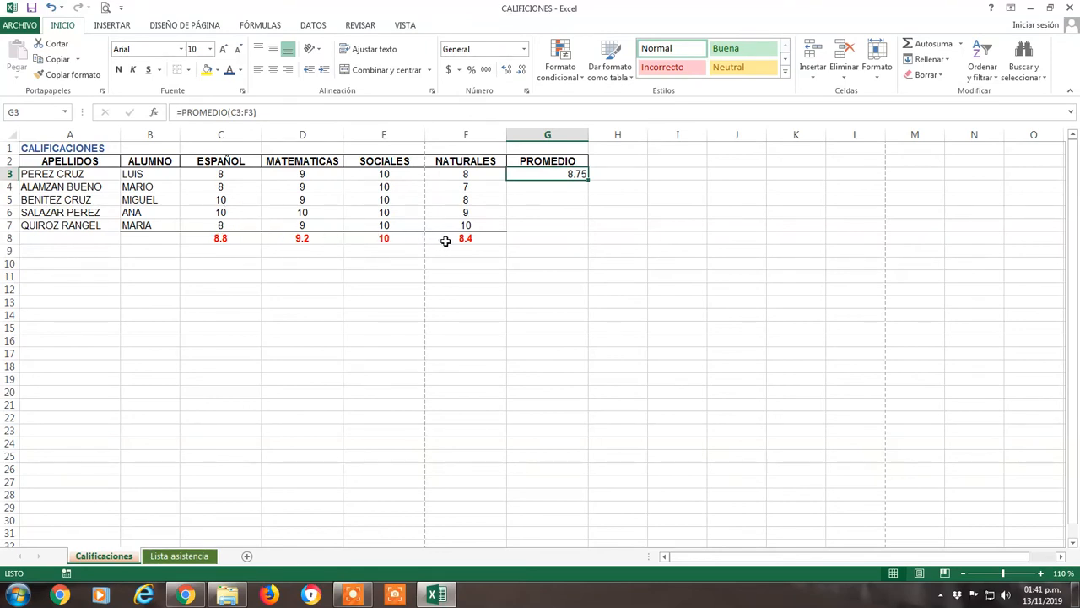
left_click(573, 185)
left_click(571, 200)
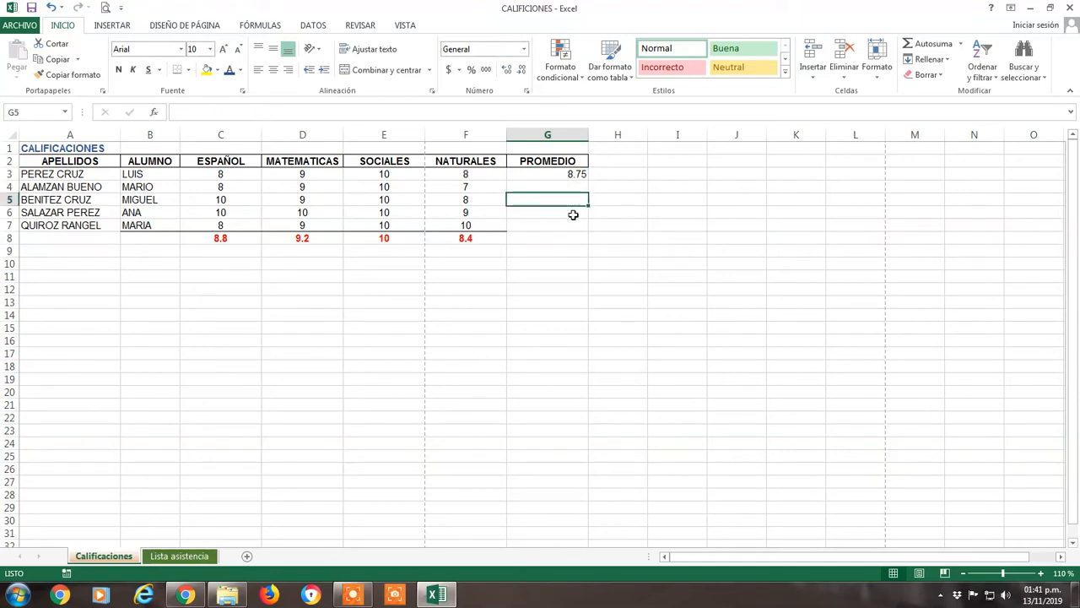
left_click(573, 214)
left_click(568, 224)
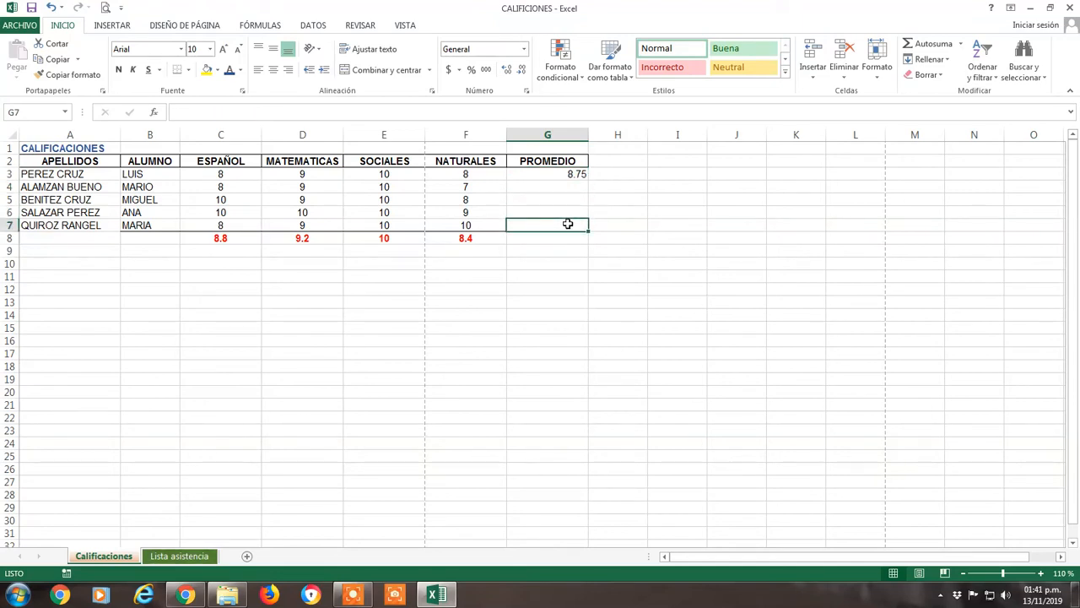
- Format the G3 average as centred, bold red text and fill its formula down to G7
left_click(557, 174)
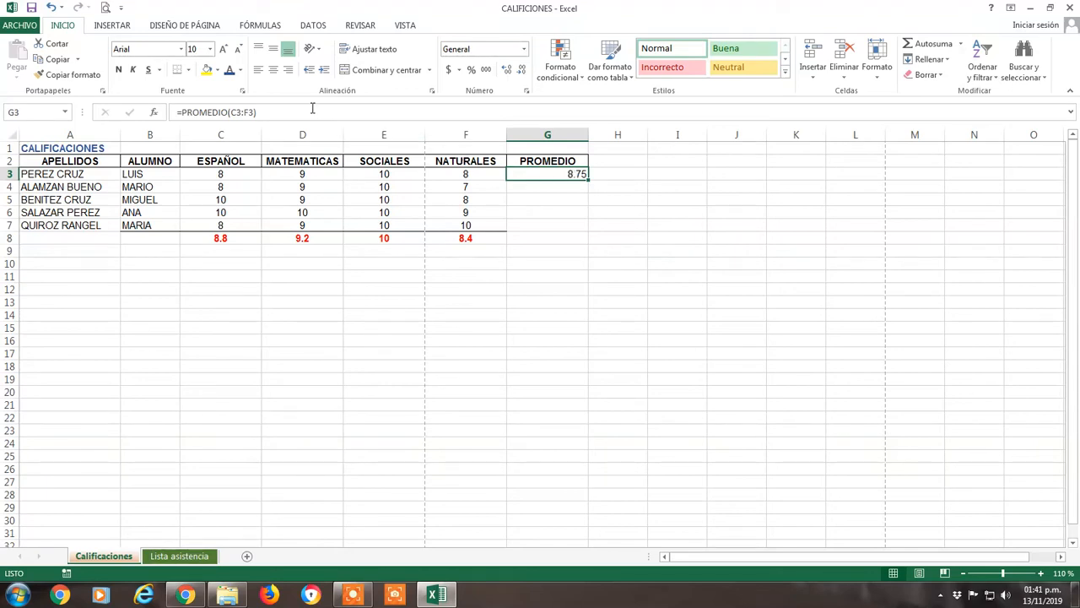
left_click(273, 73)
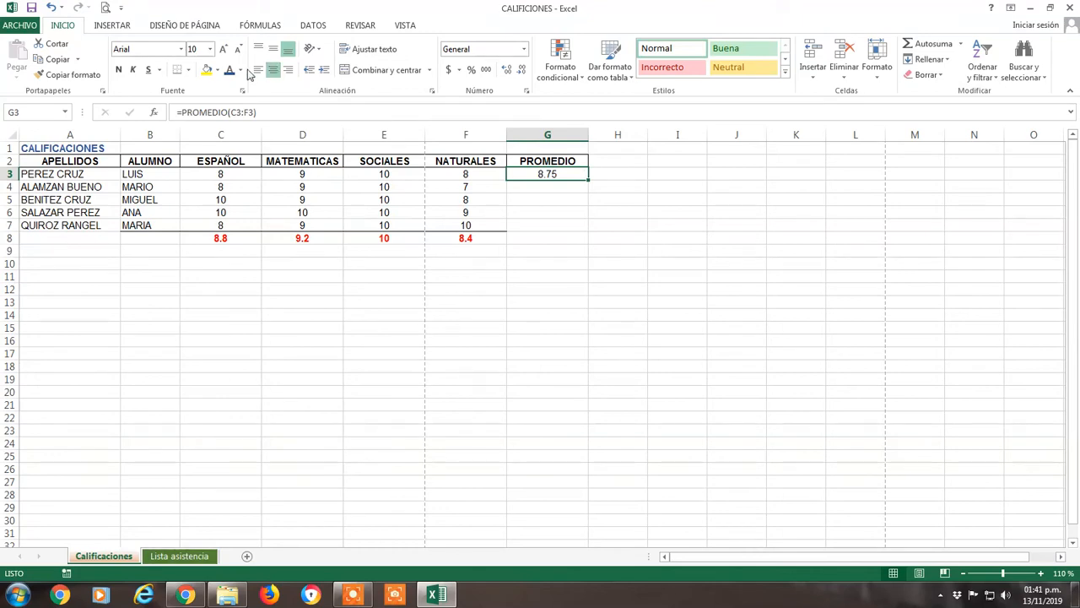
left_click(241, 70)
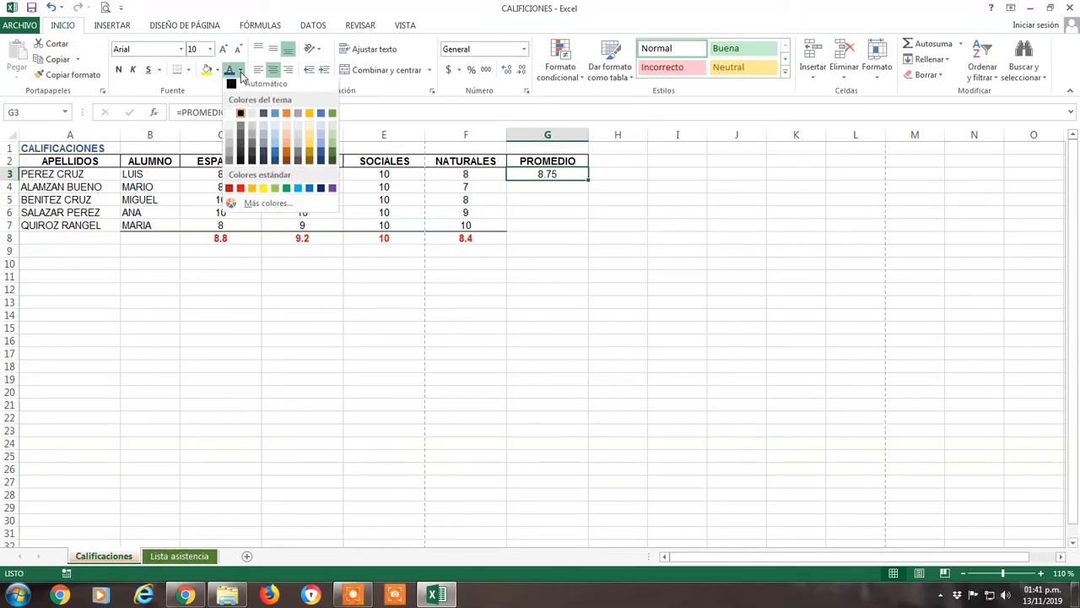
left_click(239, 191)
left_click(119, 70)
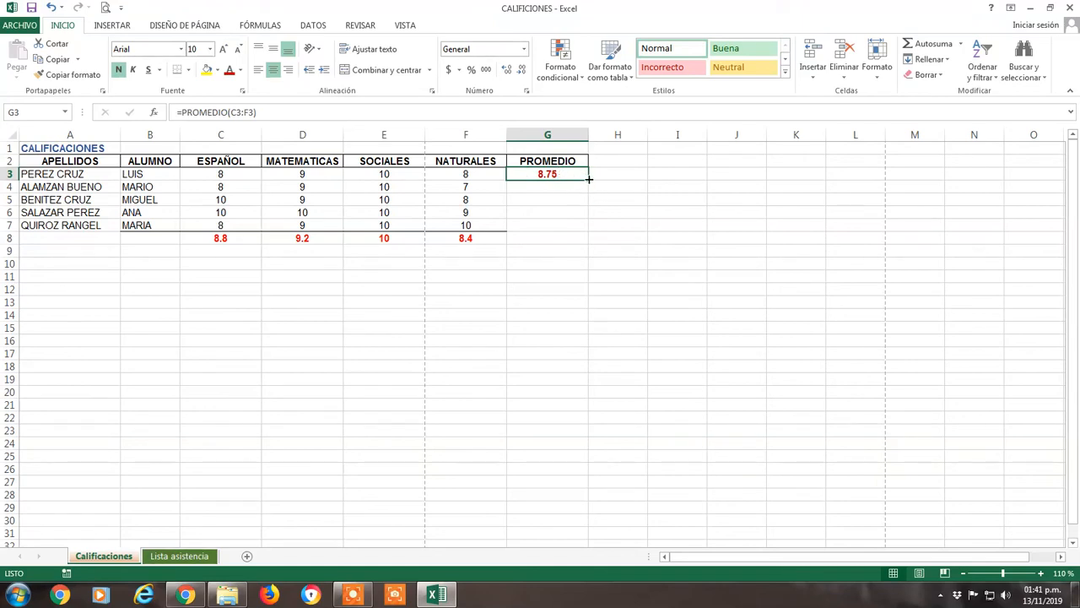
left_click_drag(588, 178, 582, 229)
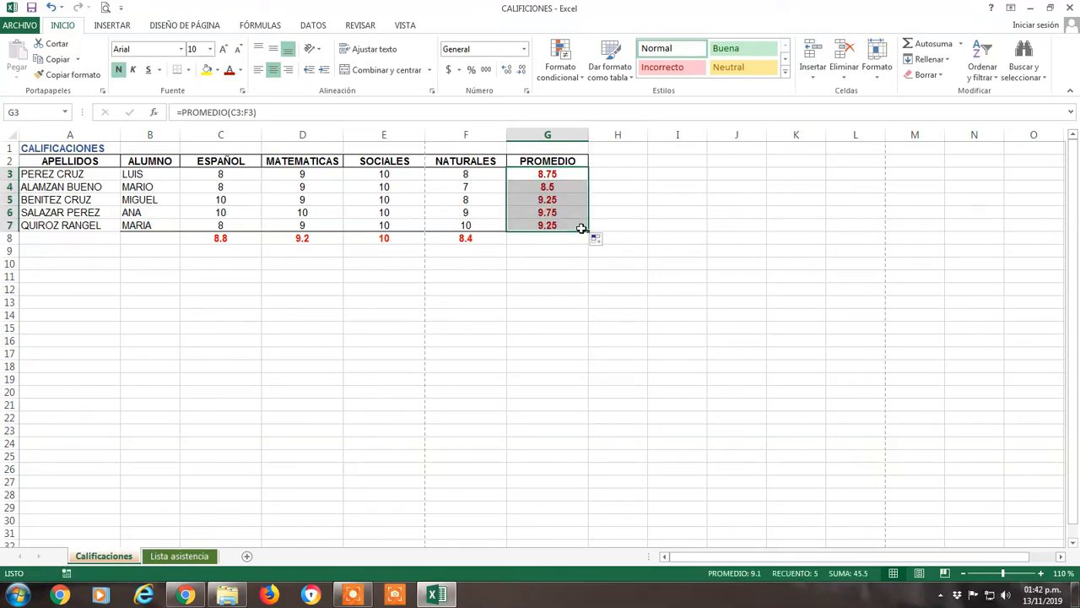
- Examine the filled PROMEDIO formulas cell by cell from G3 to G7 and the empty G8 cell
left_click(548, 186)
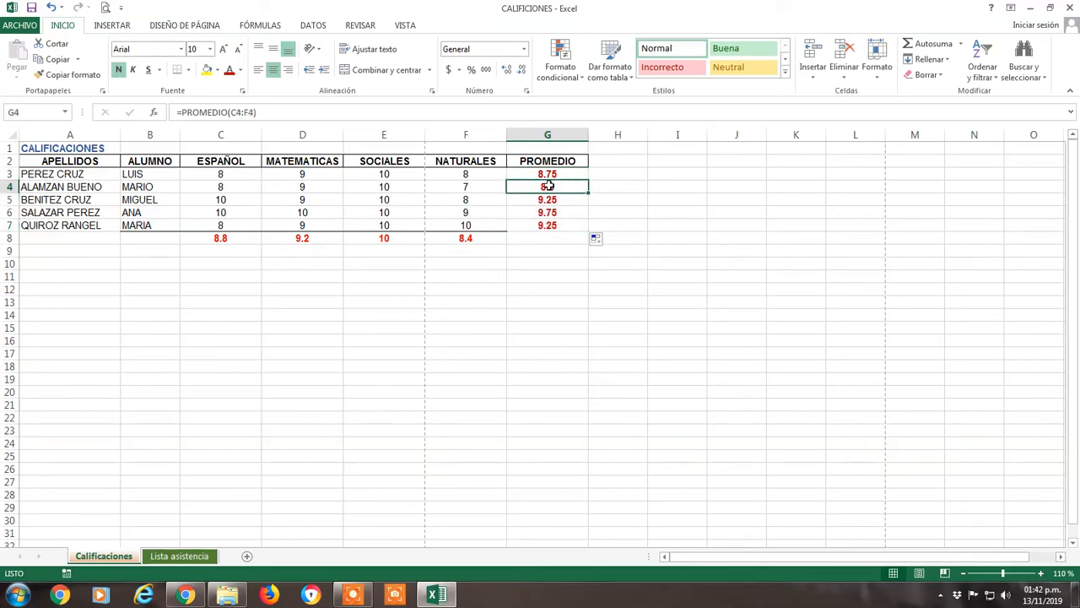
left_click(549, 199)
left_click(549, 212)
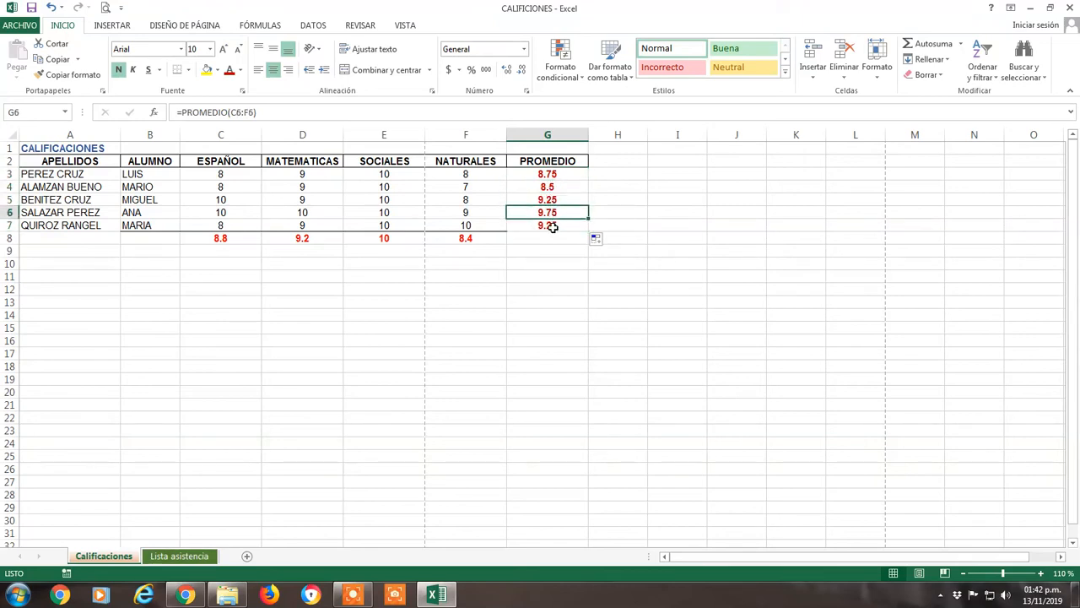
left_click(551, 227)
left_click(552, 174)
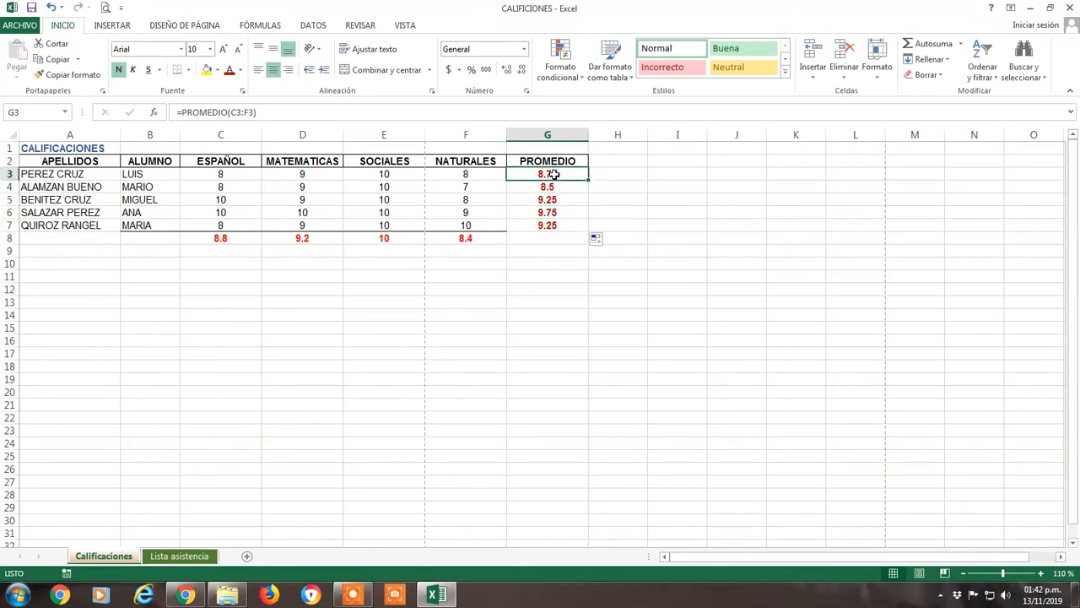
left_click(547, 187)
left_click(546, 200)
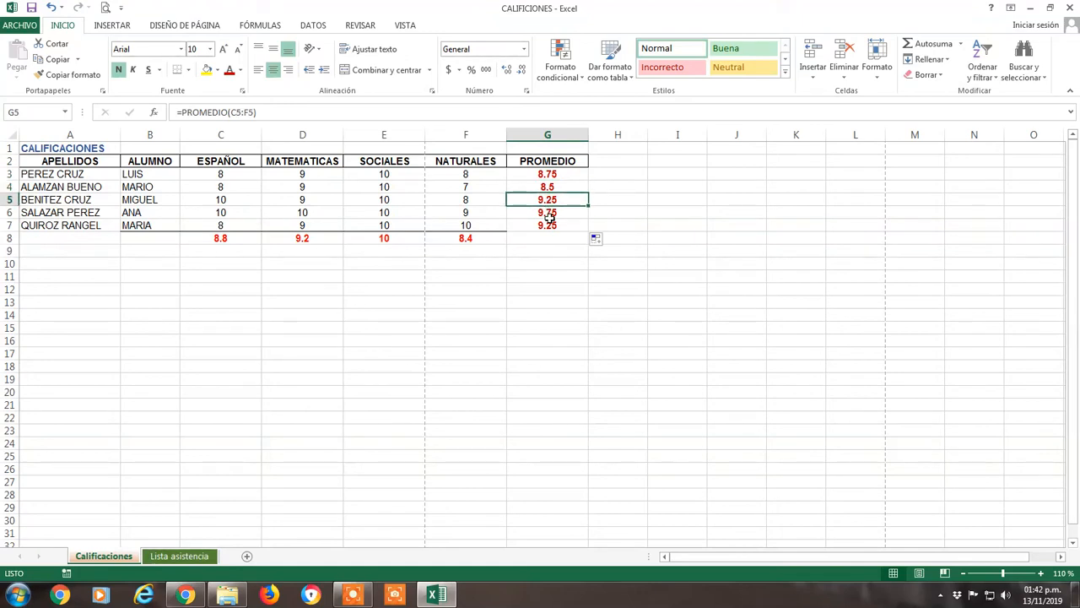
left_click(548, 215)
left_click(550, 225)
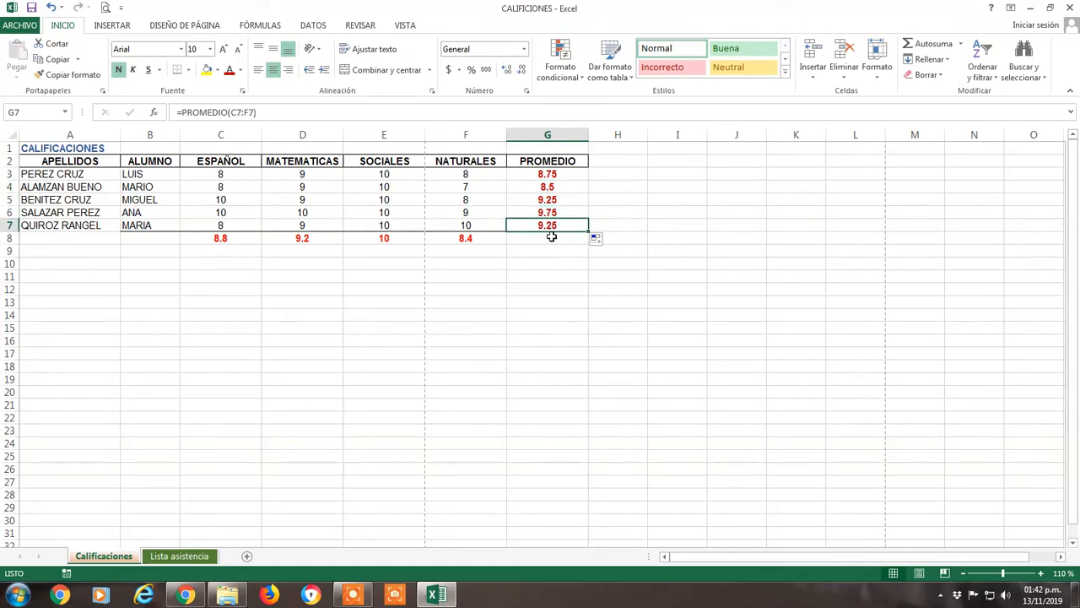
left_click(551, 237)
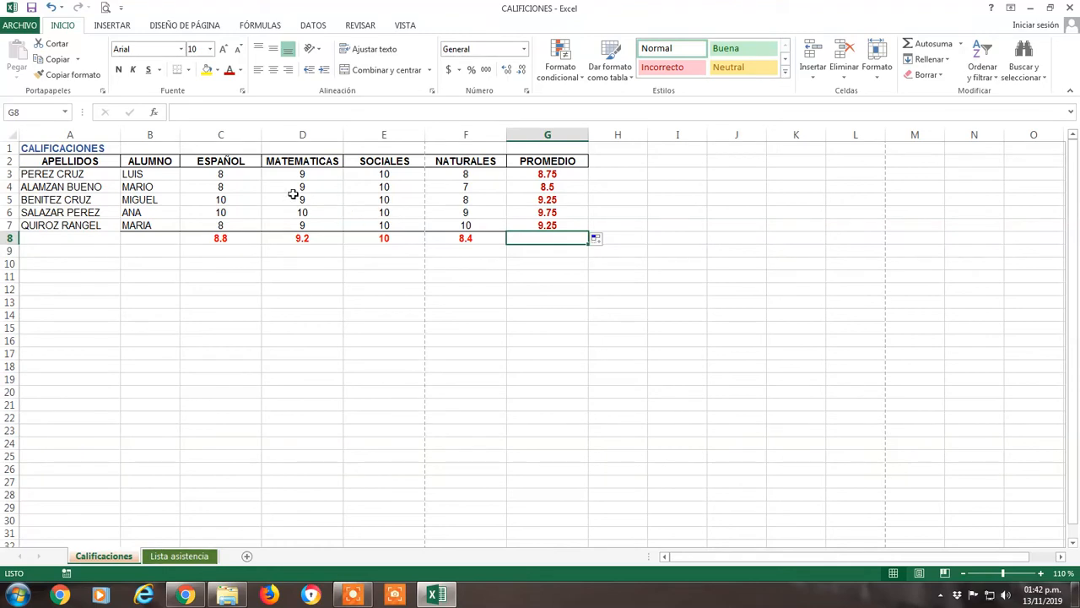
- Change the row 4 grades to 9 for SOCIALES in E4 and 10 for NATURALES in F4
left_click(383, 188)
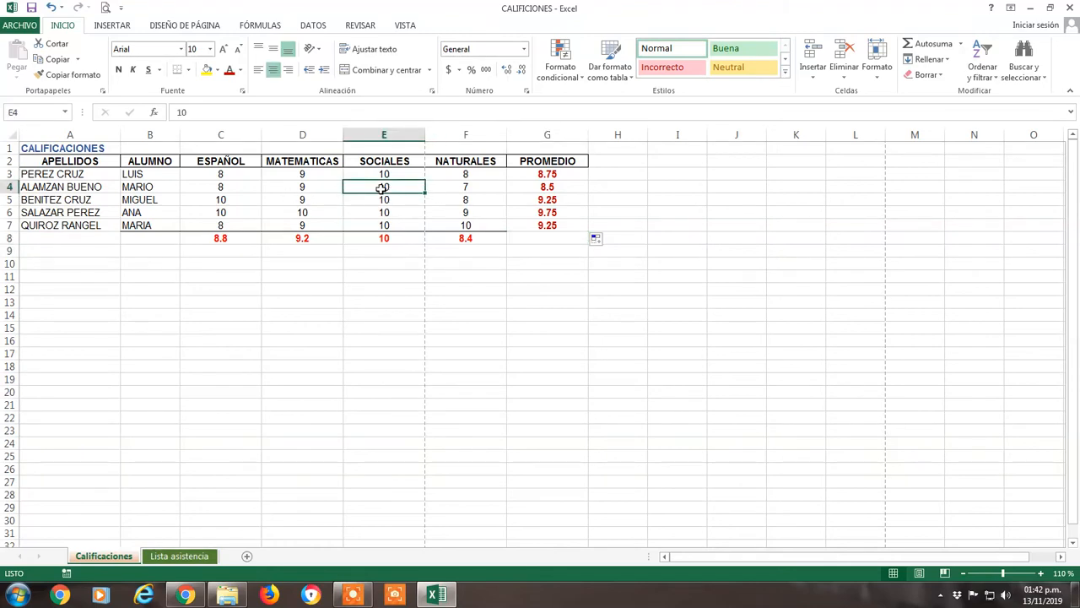
type("9")
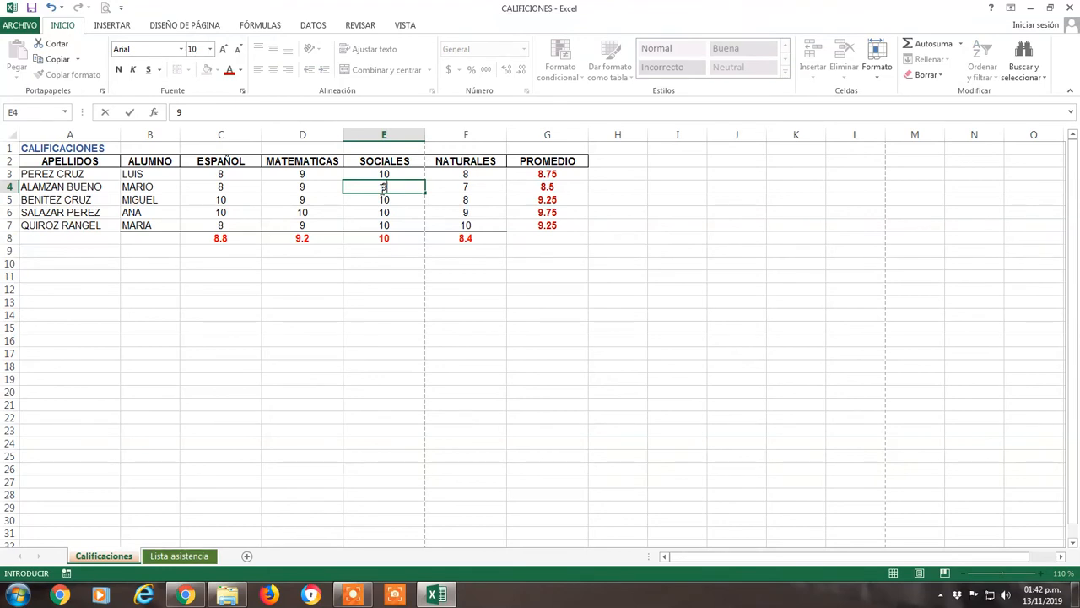
key("Return")
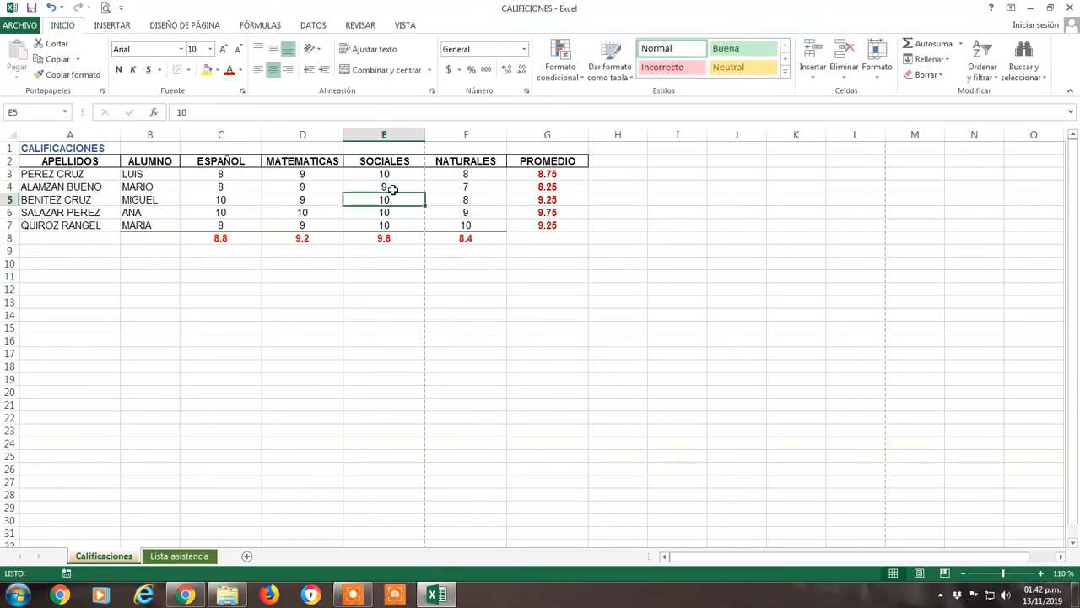
left_click(489, 188)
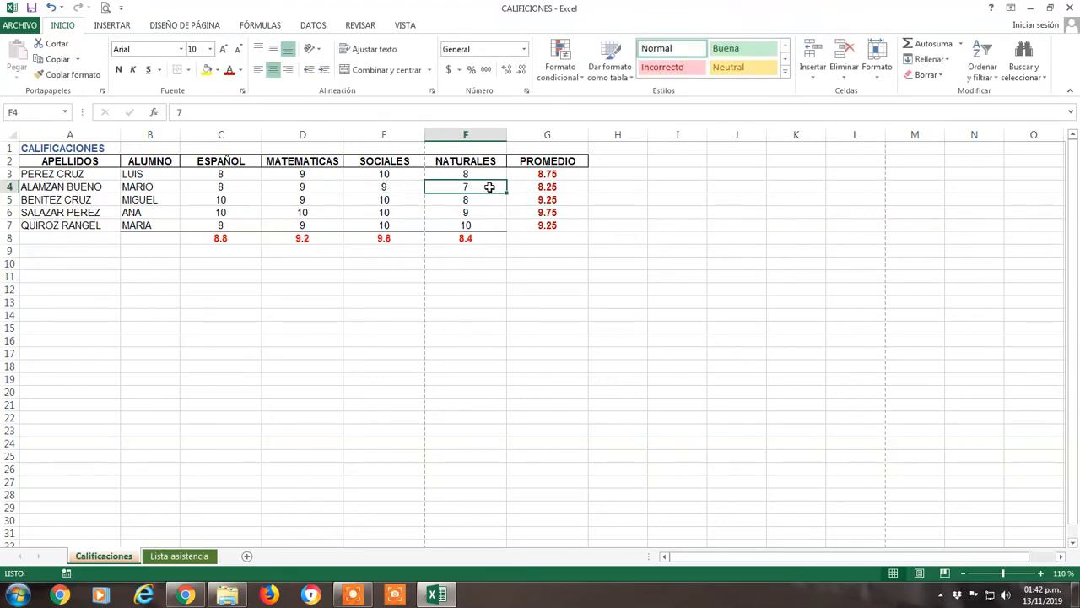
type("10")
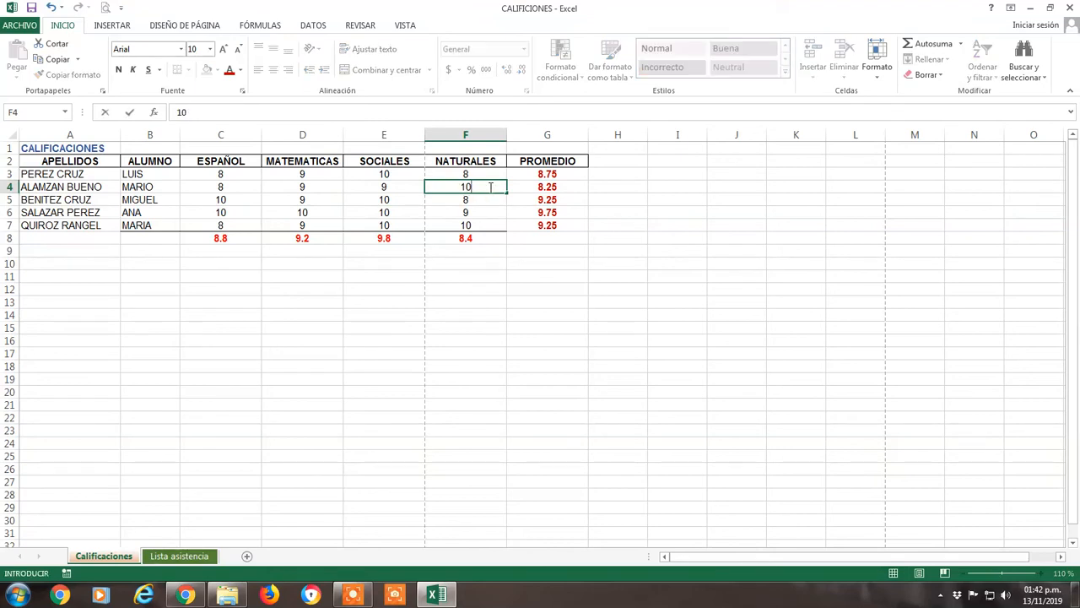
key("Return")
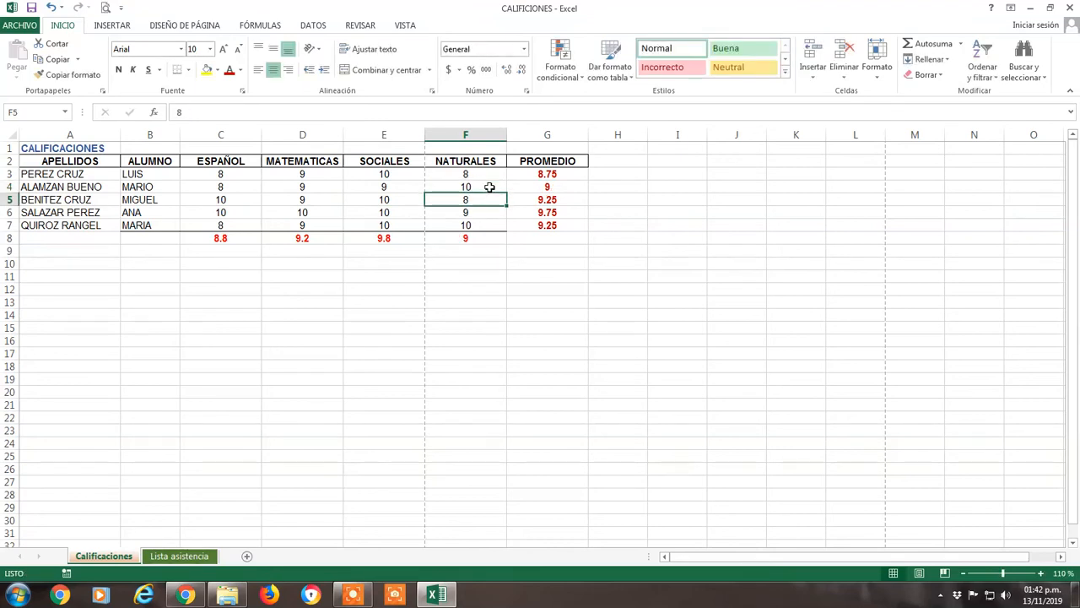
- Check the average formulas in F8 and G7, and fill the F8 formula across to G8 under PROMEDIO
left_click(481, 238)
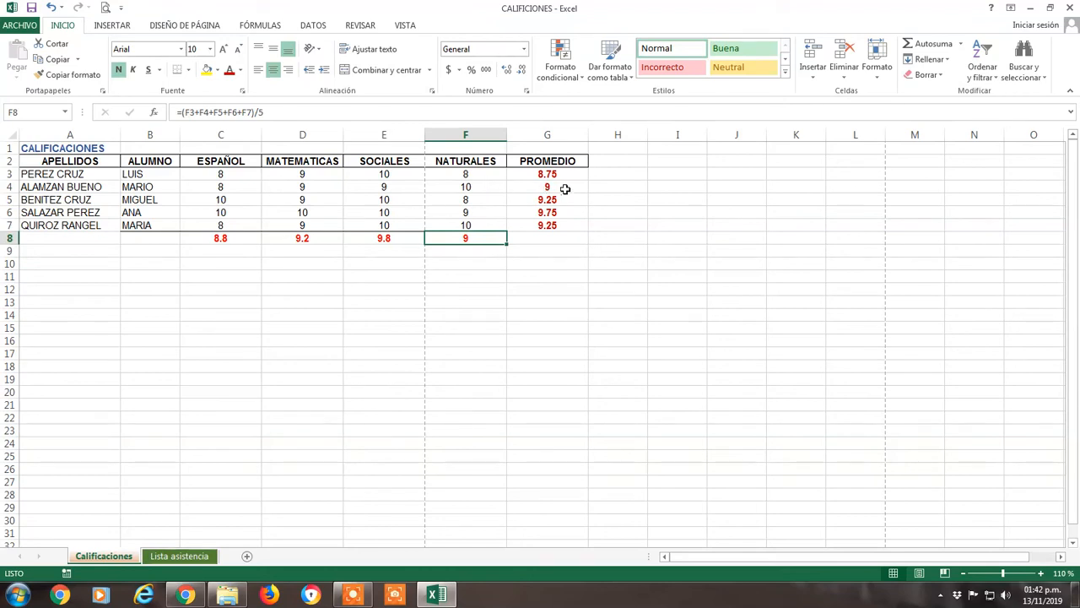
left_click(545, 272)
left_click(561, 226)
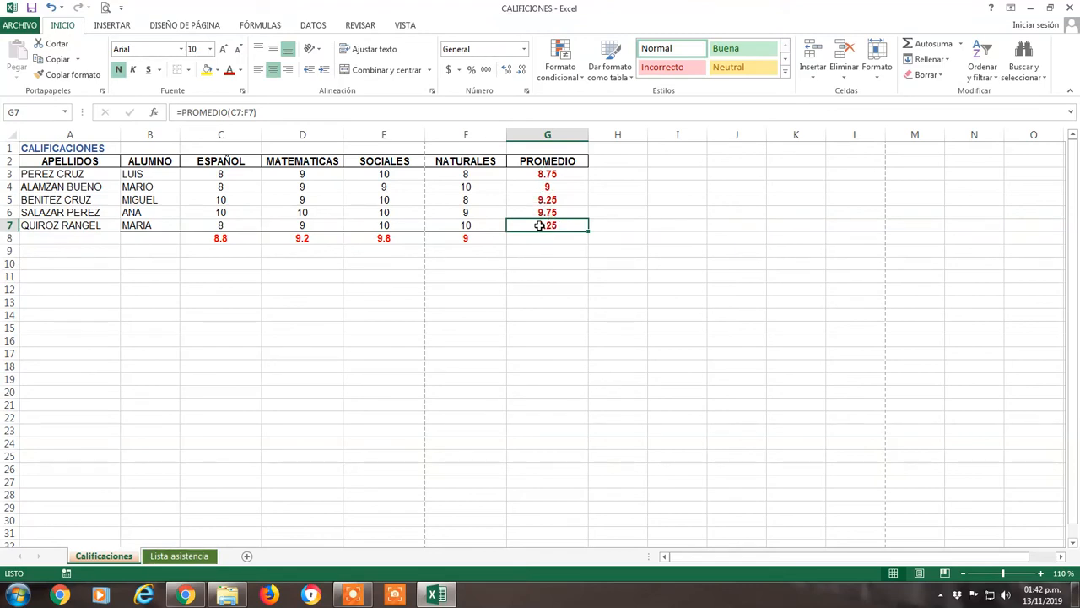
left_click(469, 237)
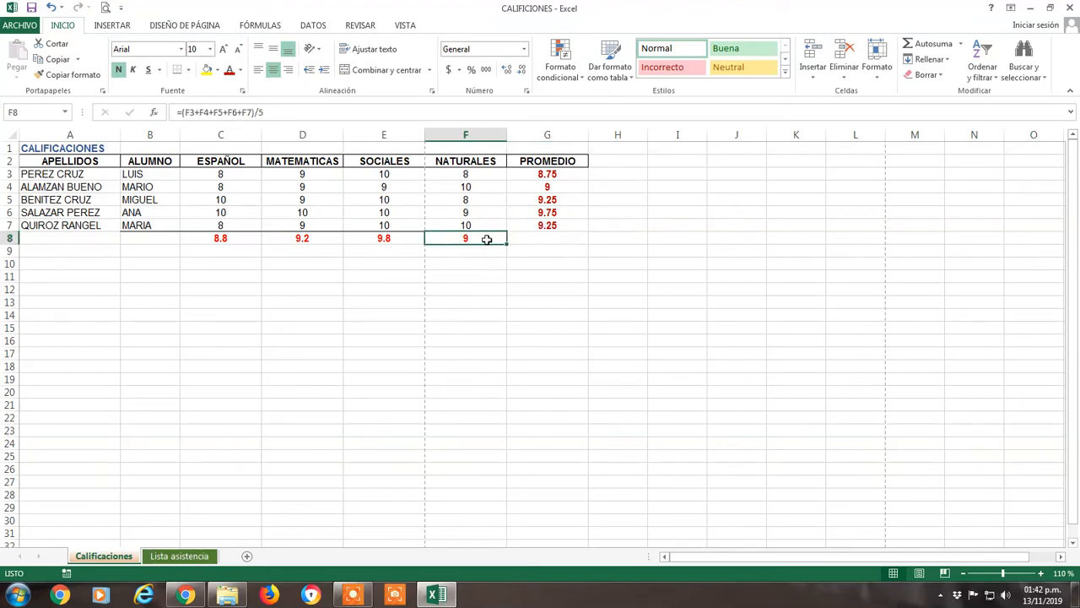
left_click_drag(506, 243, 559, 241)
left_click(559, 241)
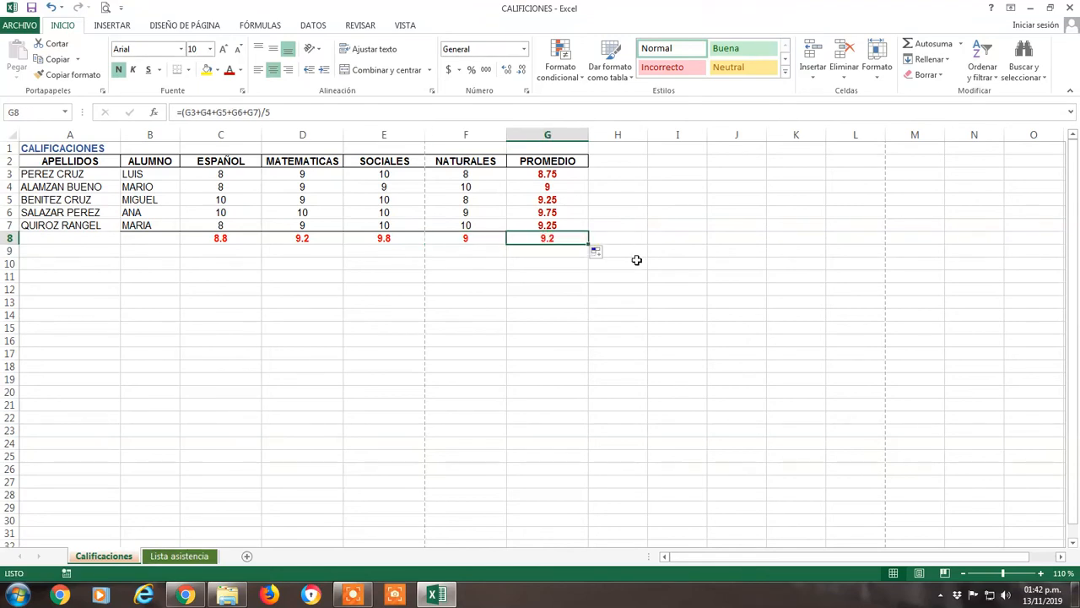
- Format the overall average in G8 with a blue font colour and a light grey fill
left_click(563, 254)
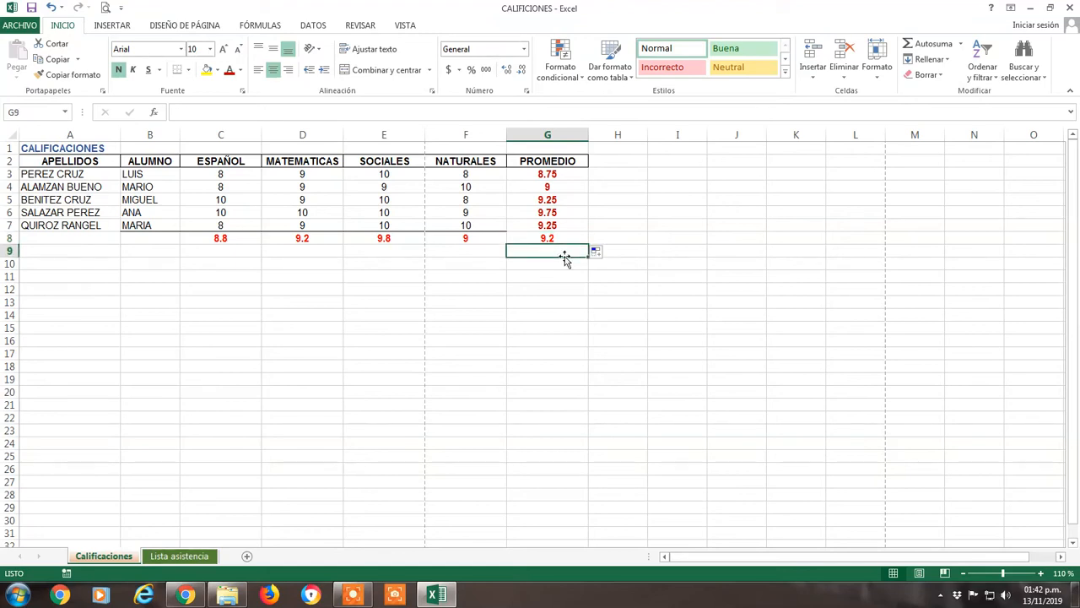
left_click(552, 239)
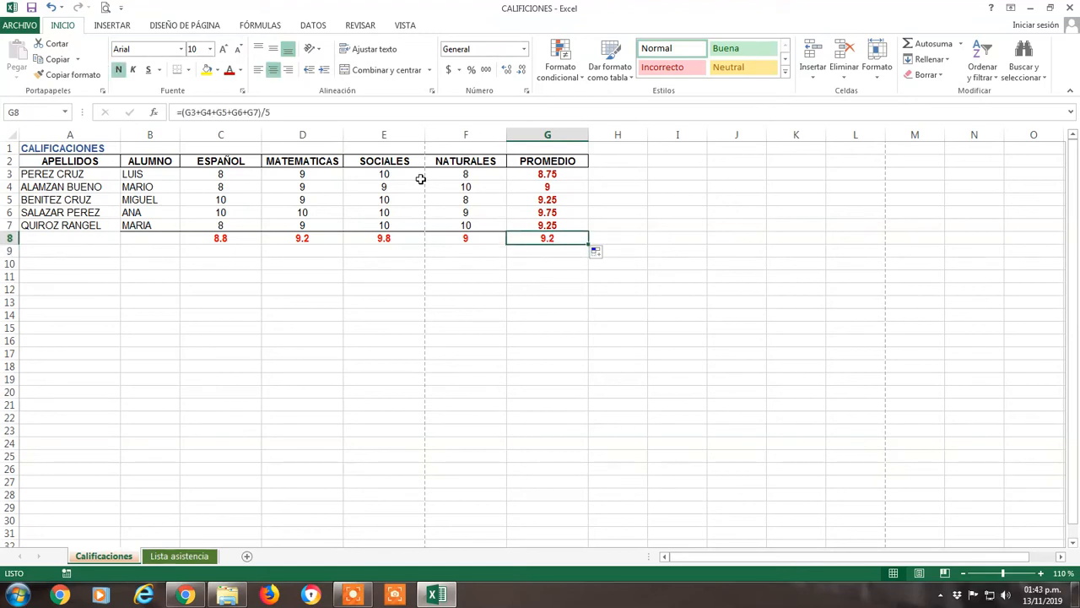
left_click(241, 74)
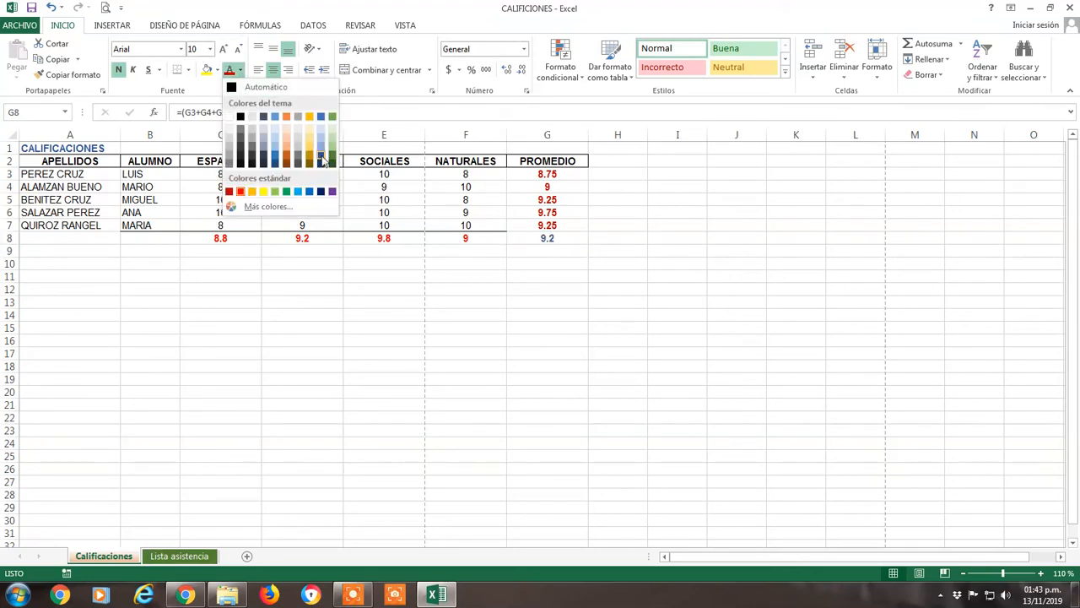
left_click(322, 160)
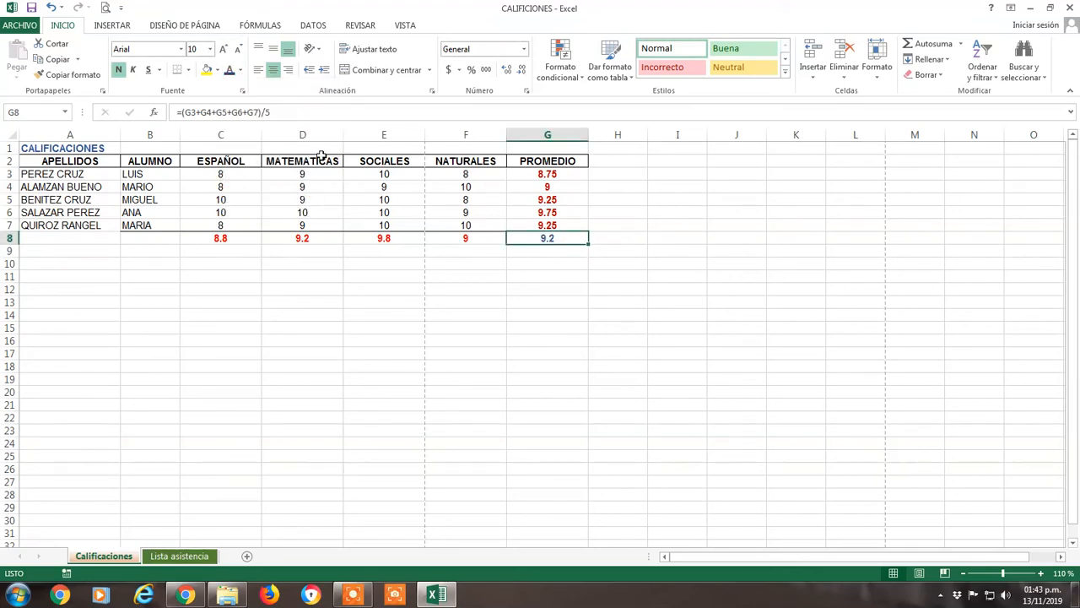
left_click(219, 71)
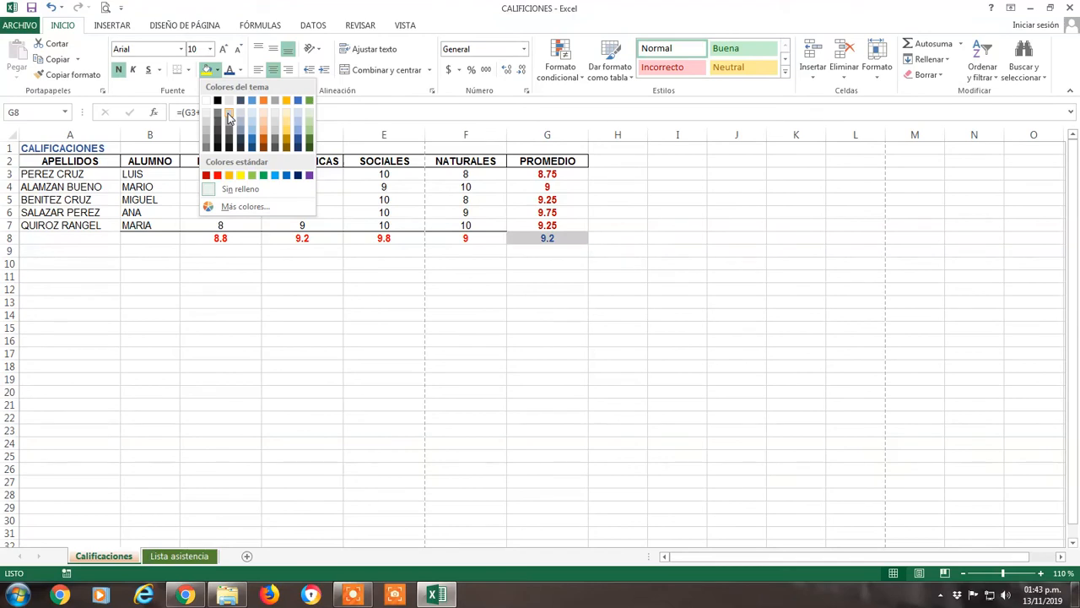
left_click(210, 111)
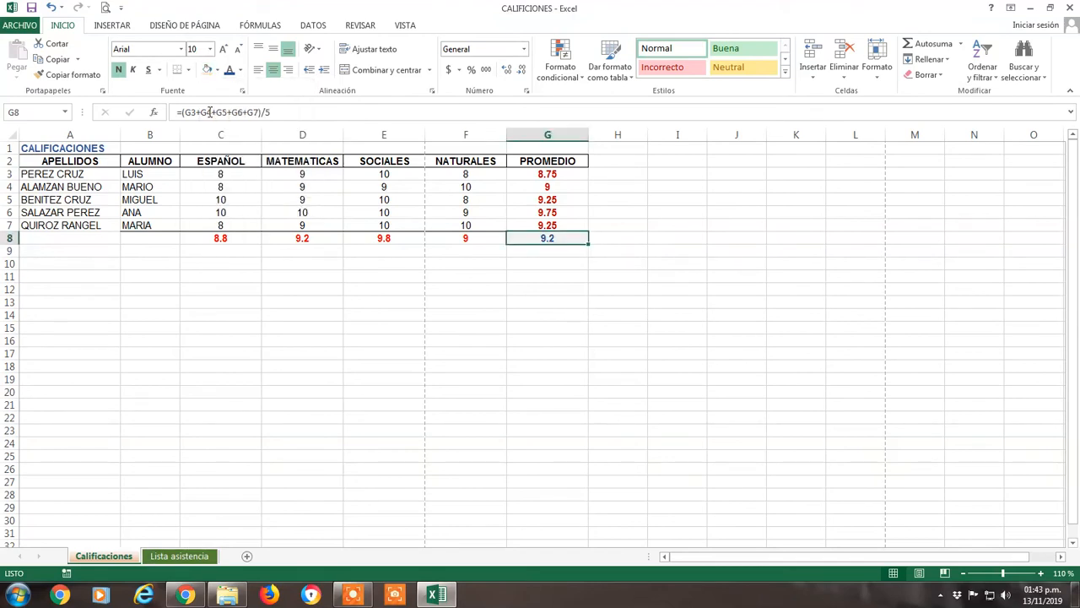
- Add a bottom border and a top border to the overall average cell G8
left_click(189, 72)
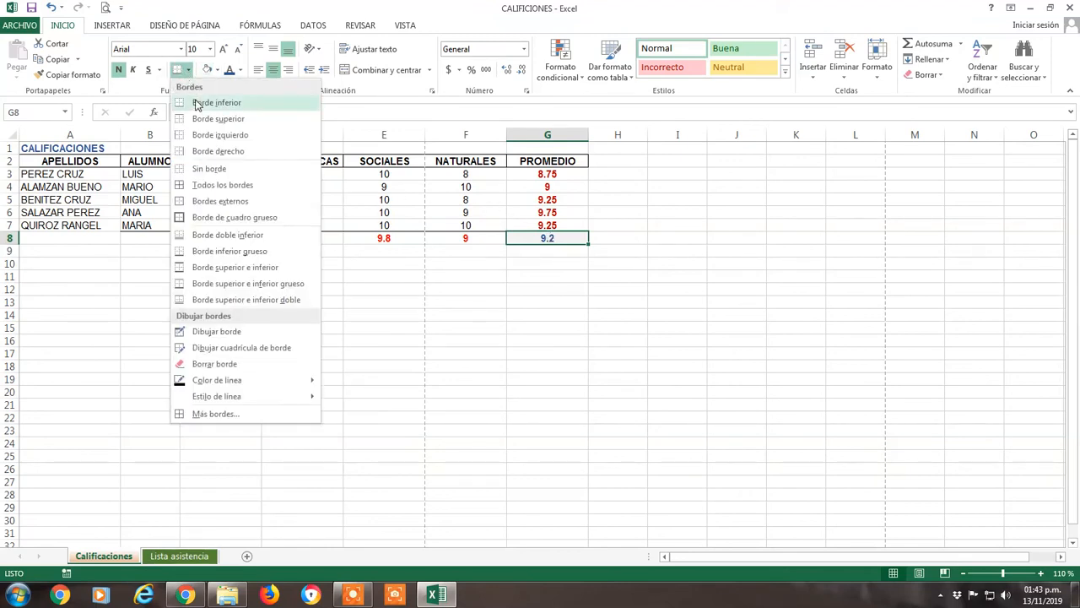
left_click(197, 104)
left_click(189, 70)
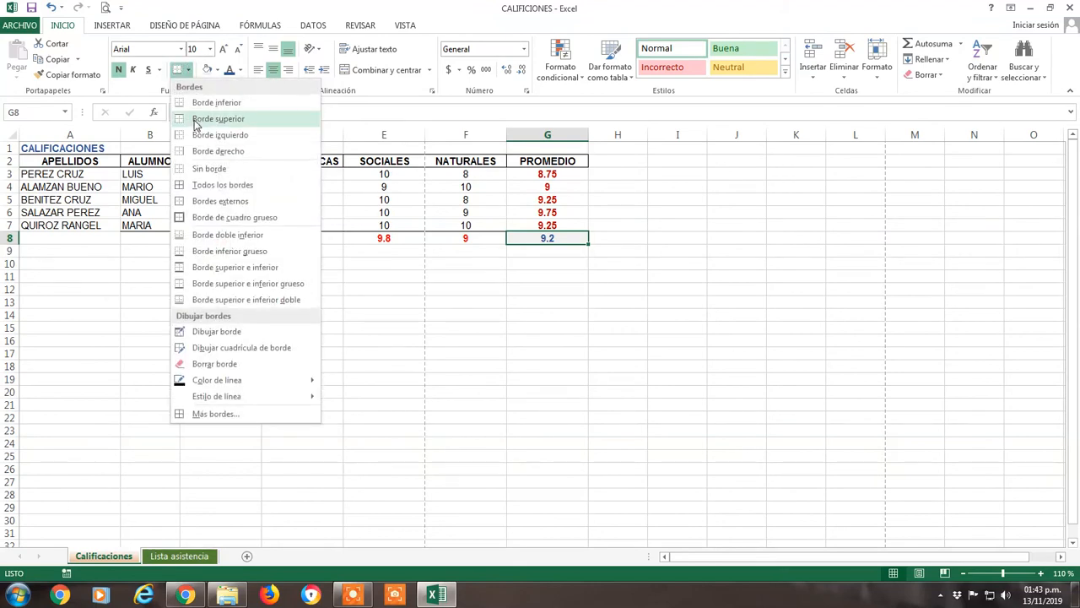
left_click(195, 123)
left_click(515, 290)
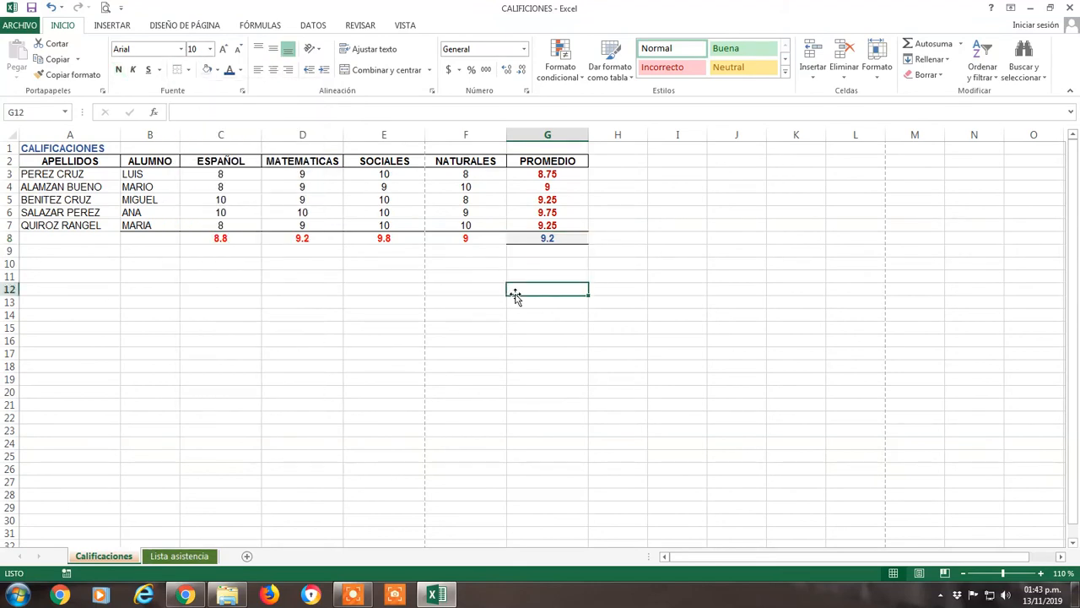
- Format the subject averages in C8:F8 to match G8, with blue font, light grey fill and a bottom border
left_click(562, 243)
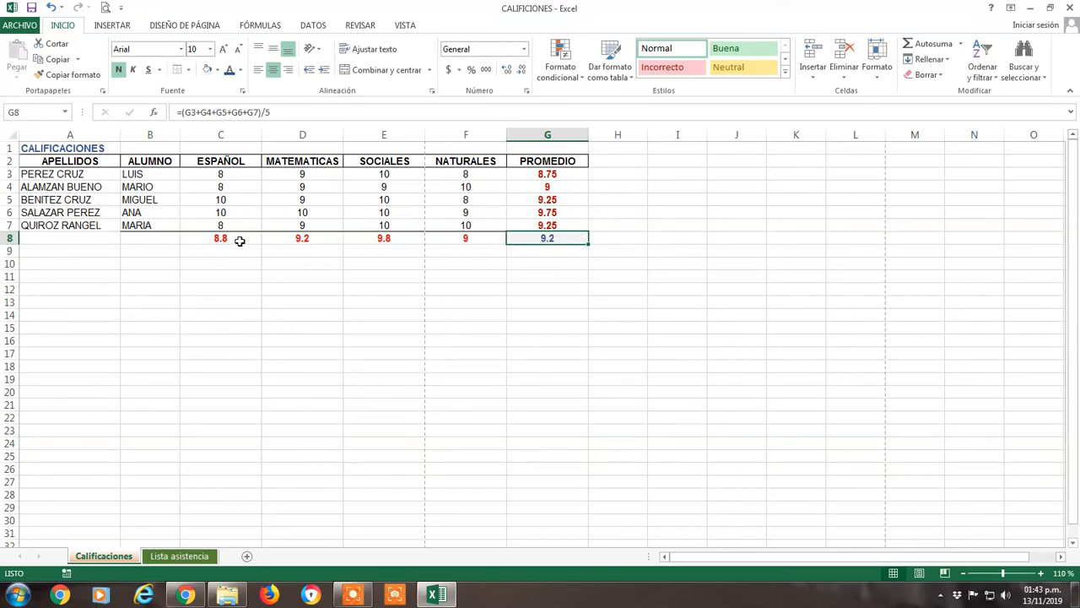
left_click_drag(236, 240, 434, 239)
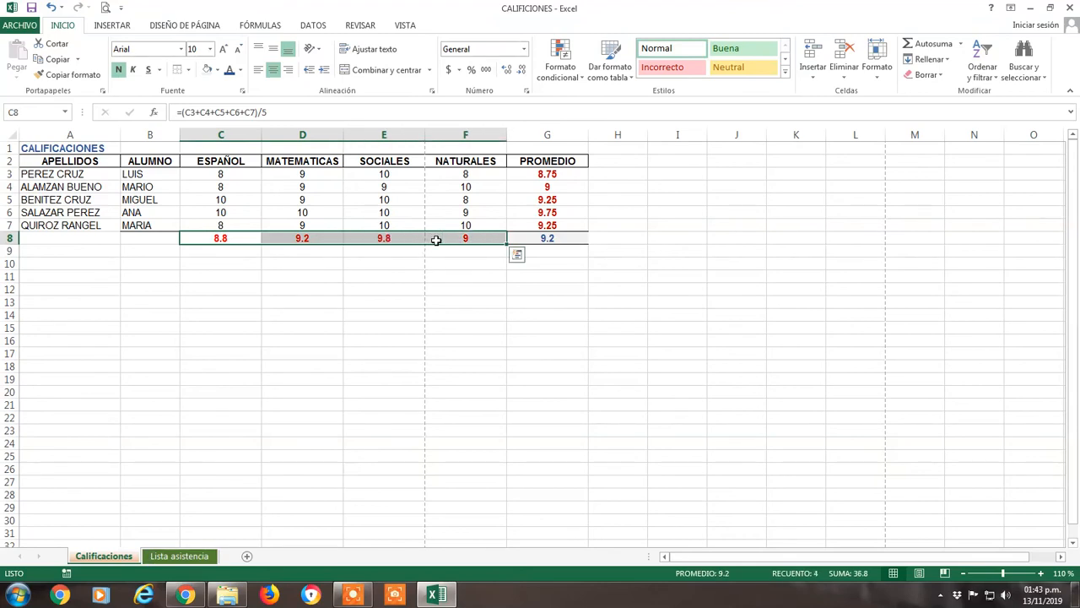
left_click(229, 69)
left_click(189, 73)
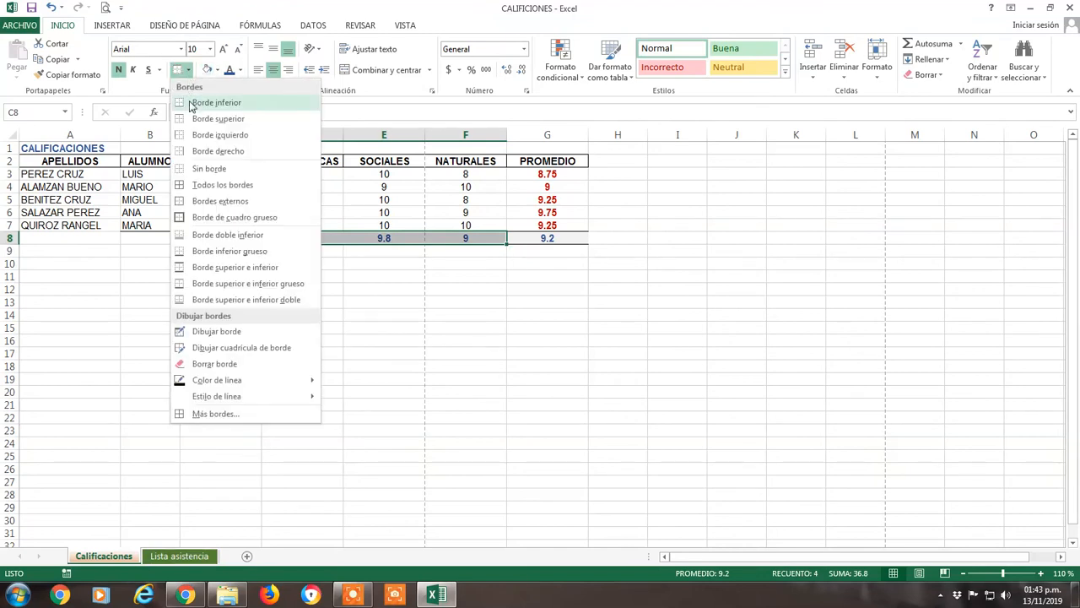
left_click(195, 103)
left_click(264, 317)
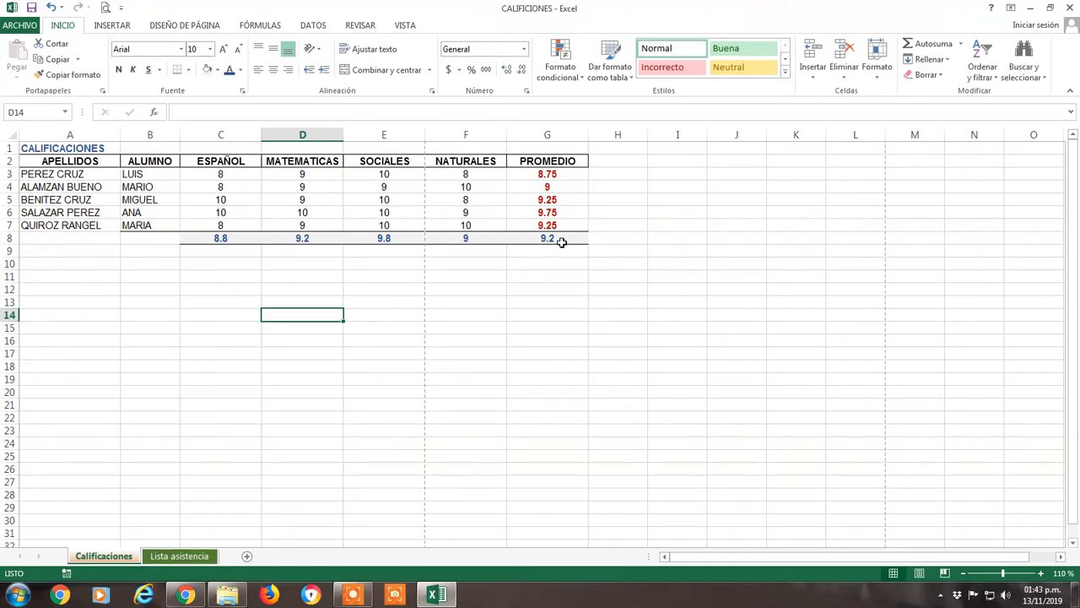
- Merge and centre the CALIFICACIONES title across A1:G1 and set its font size to 14
left_click(44, 146)
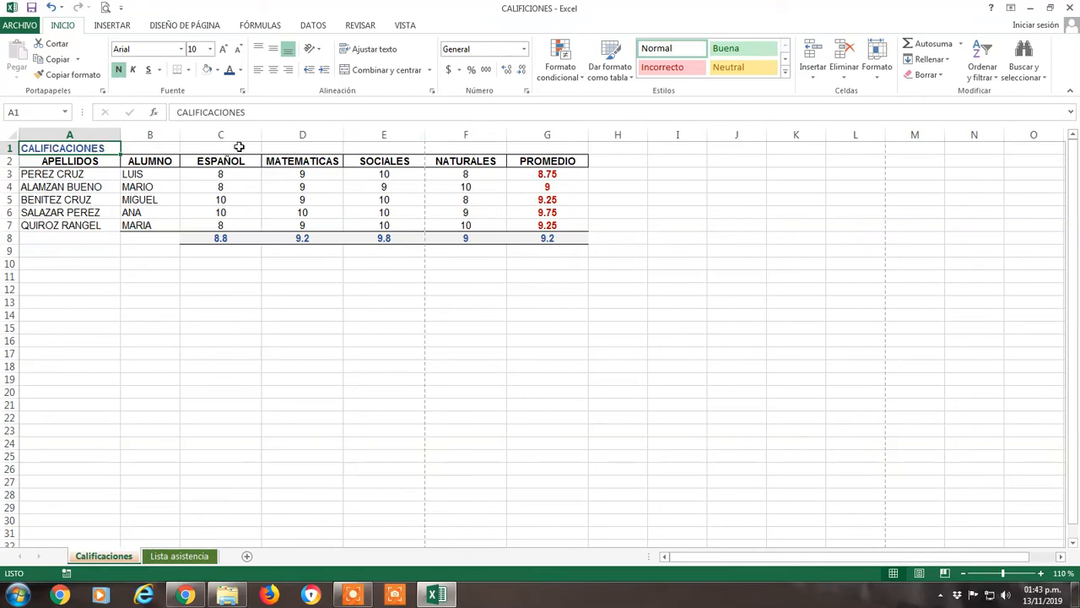
left_click_drag(72, 148, 518, 156)
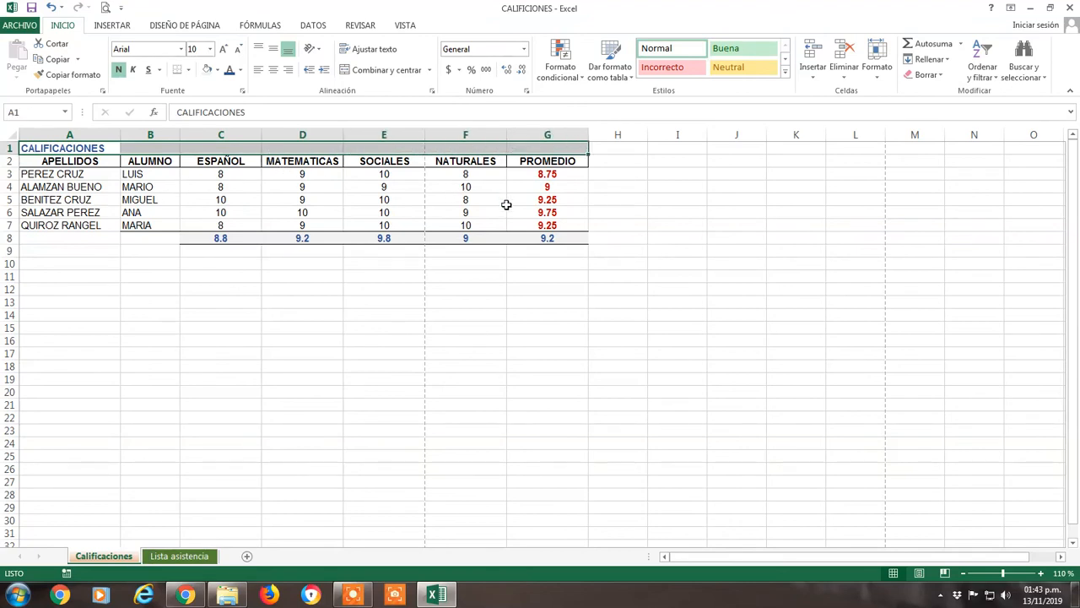
left_click(379, 75)
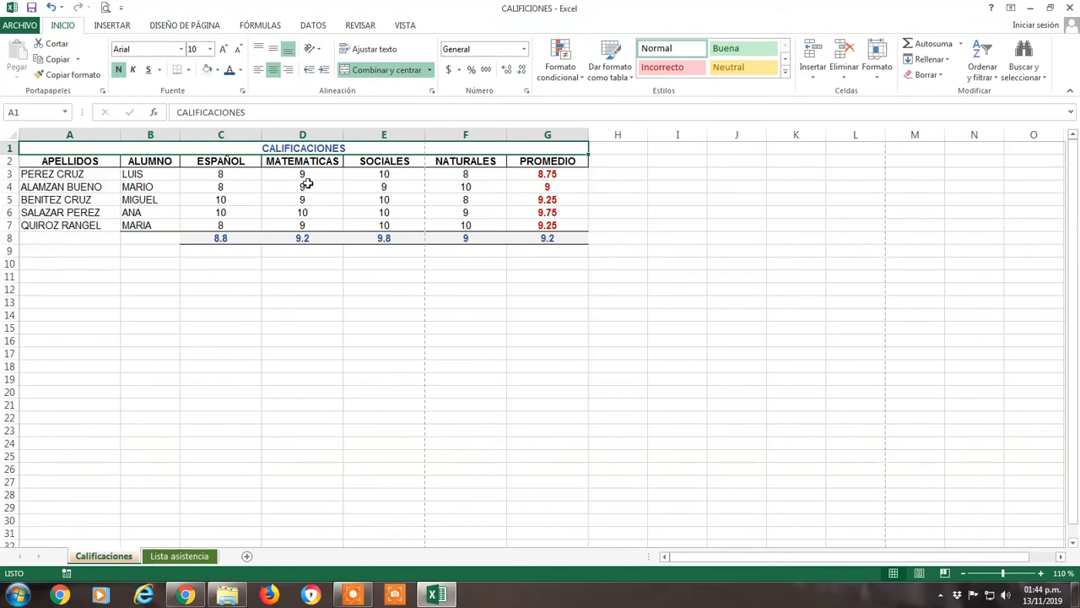
left_click(222, 52)
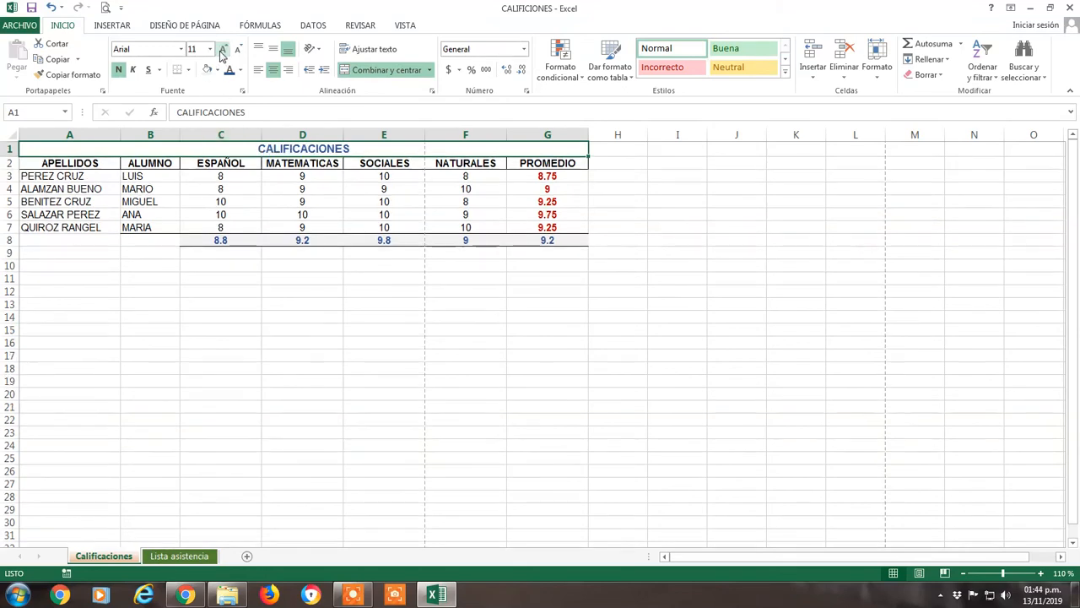
left_click(222, 52)
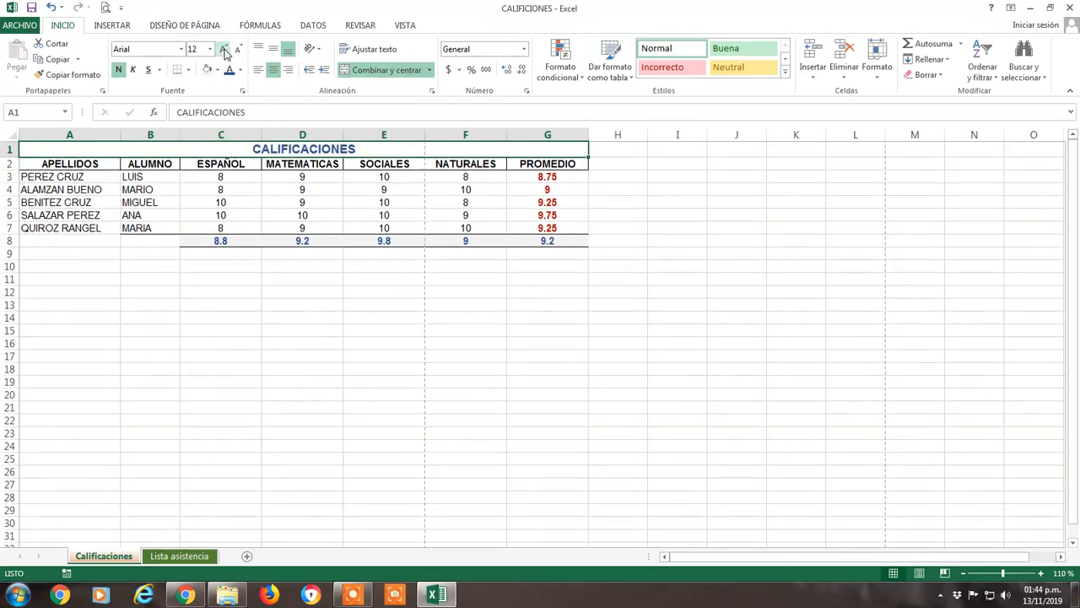
left_click(209, 49)
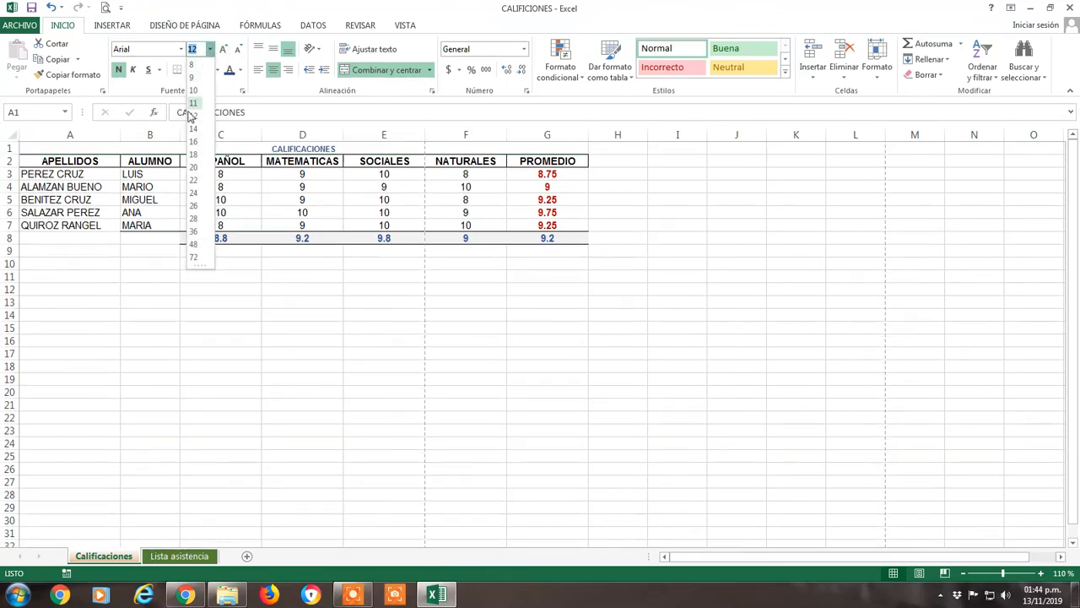
left_click(194, 129)
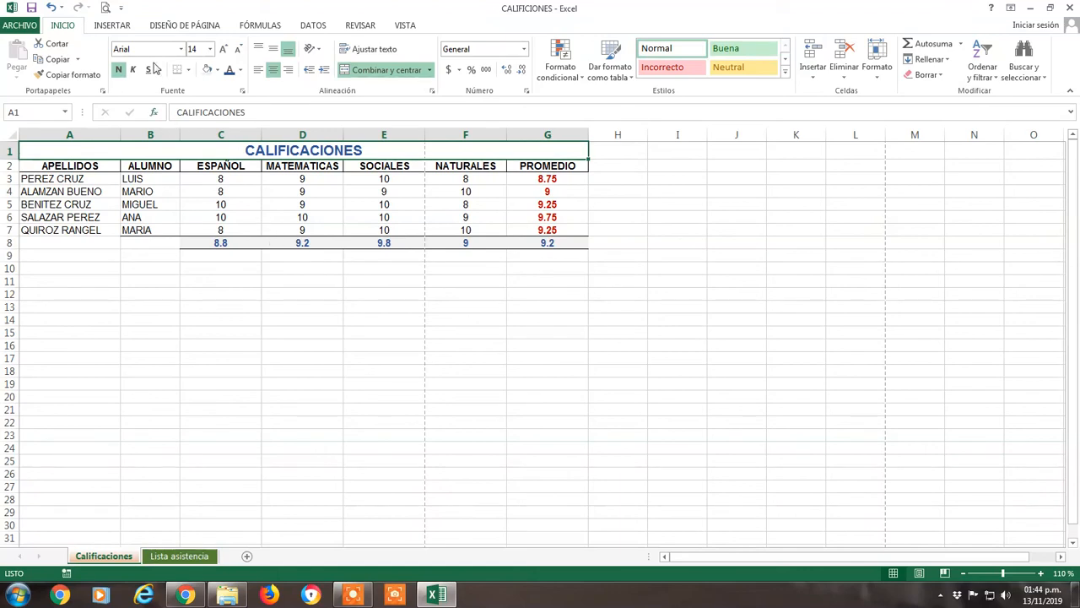
- Change the page orientation of the Calificaciones sheet to horizontal
left_click(175, 28)
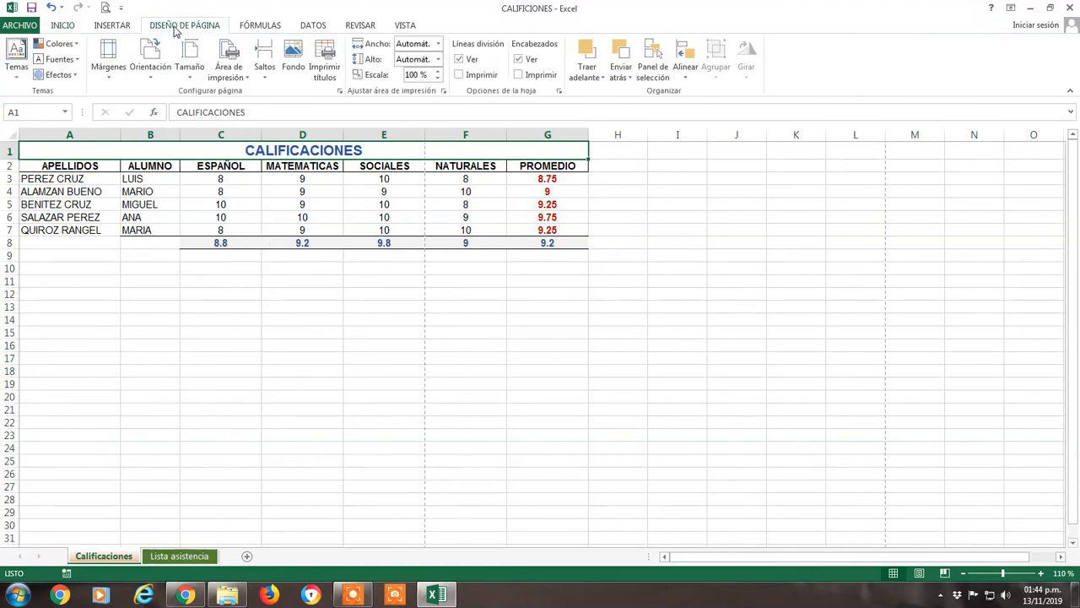
left_click(190, 58)
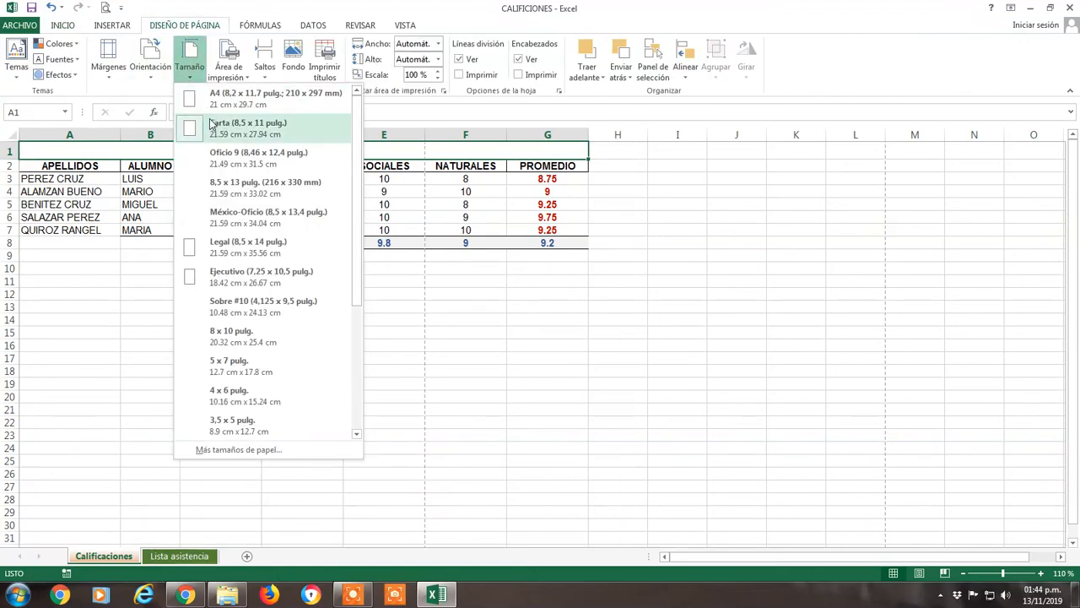
left_click(149, 77)
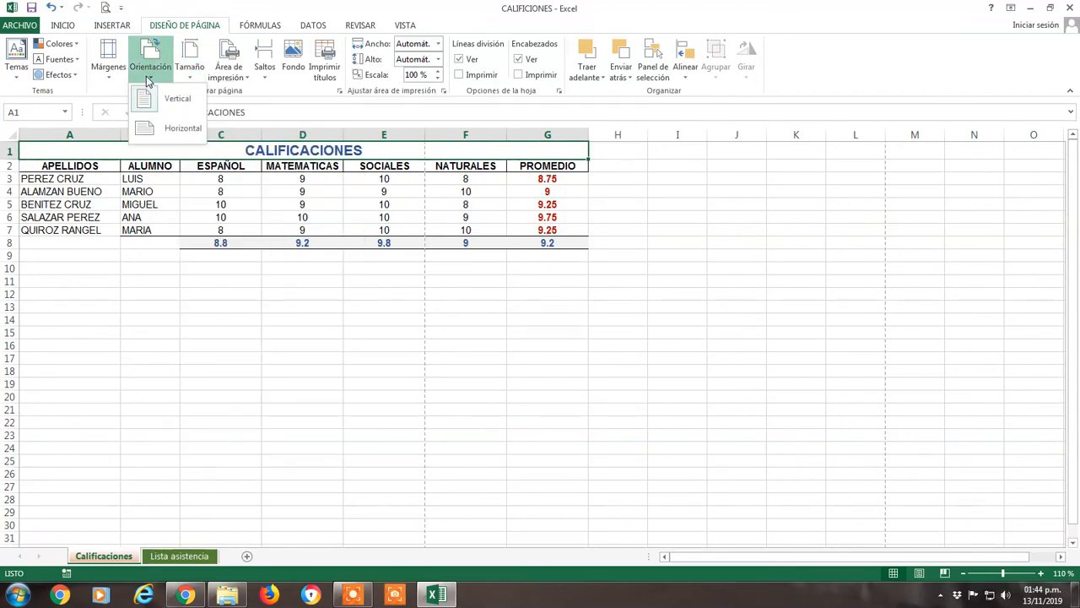
left_click(149, 131)
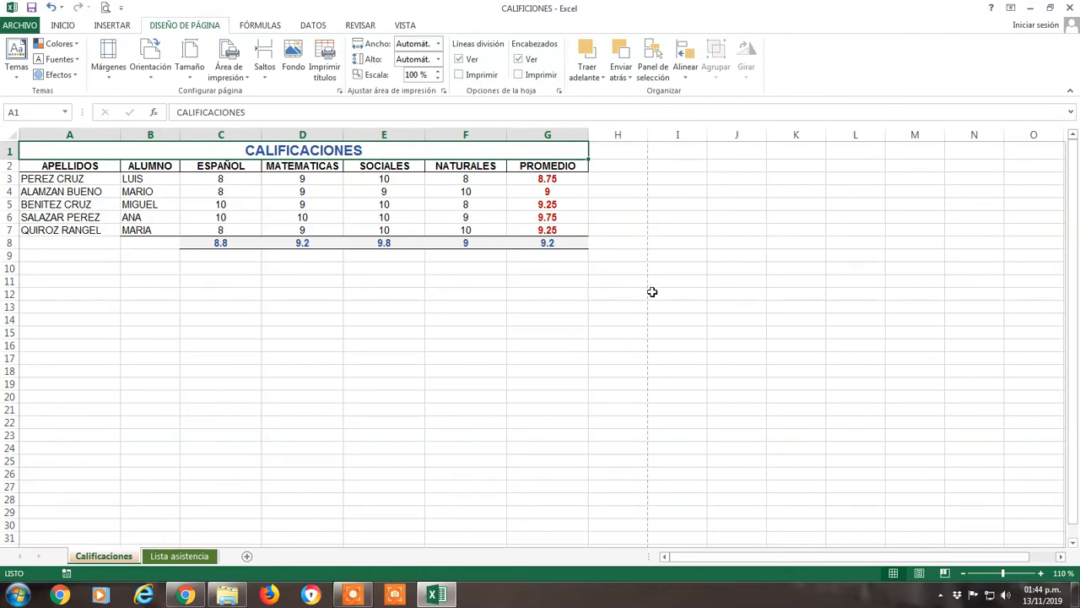
- Preview the sheet for printing and centre it horizontally on the page through the page setup
left_click(21, 26)
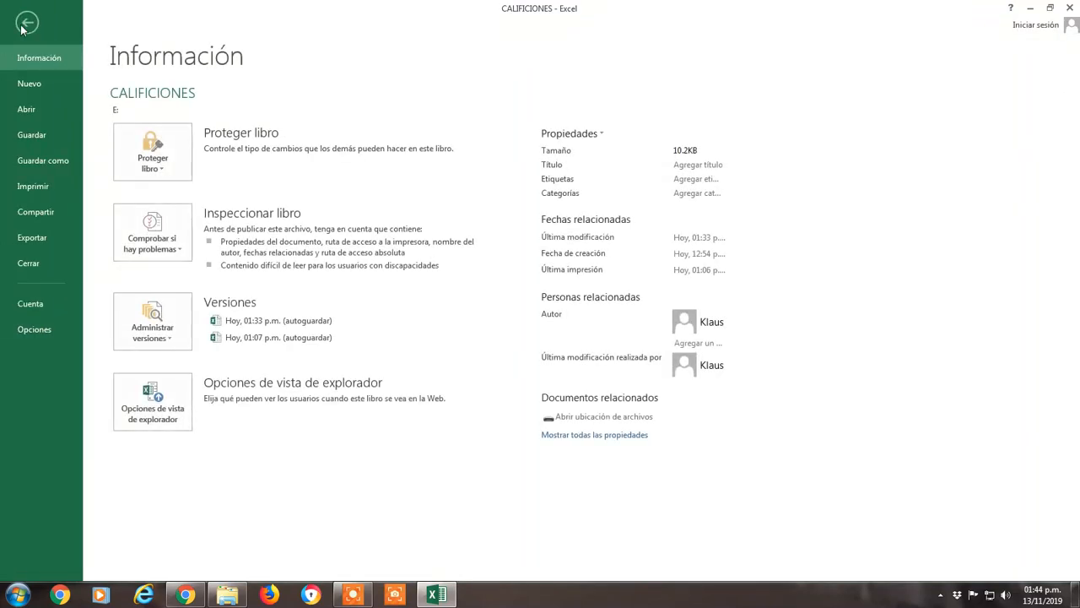
left_click(33, 186)
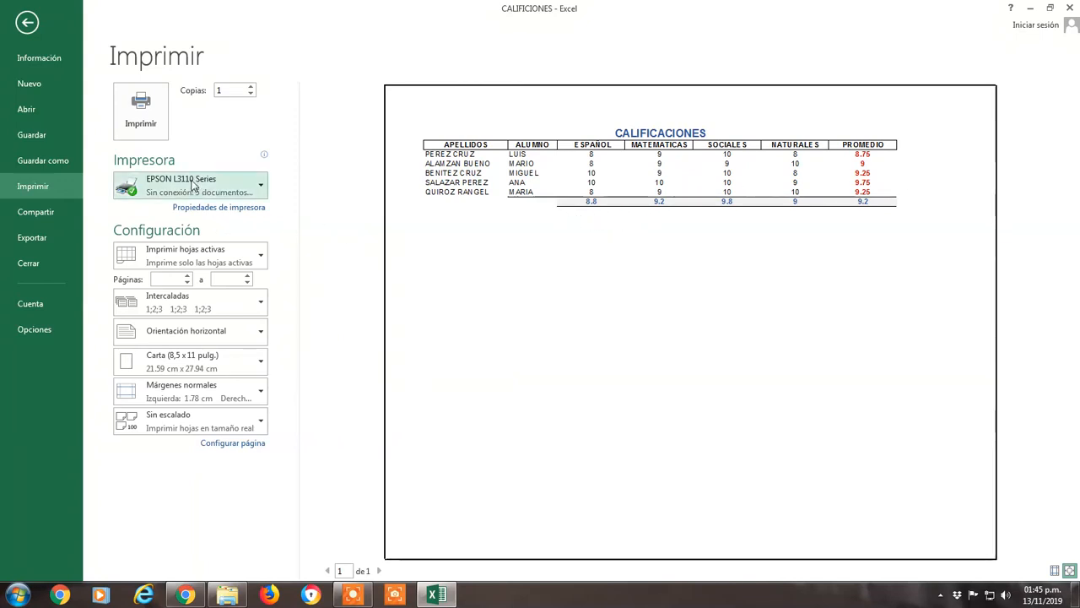
left_click(251, 447)
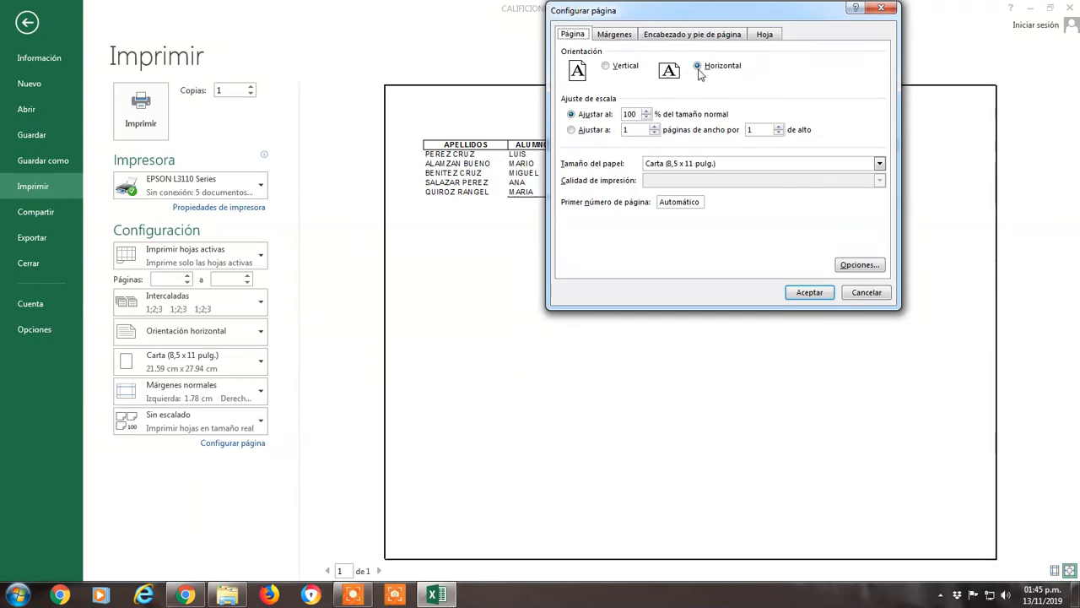
left_click(616, 34)
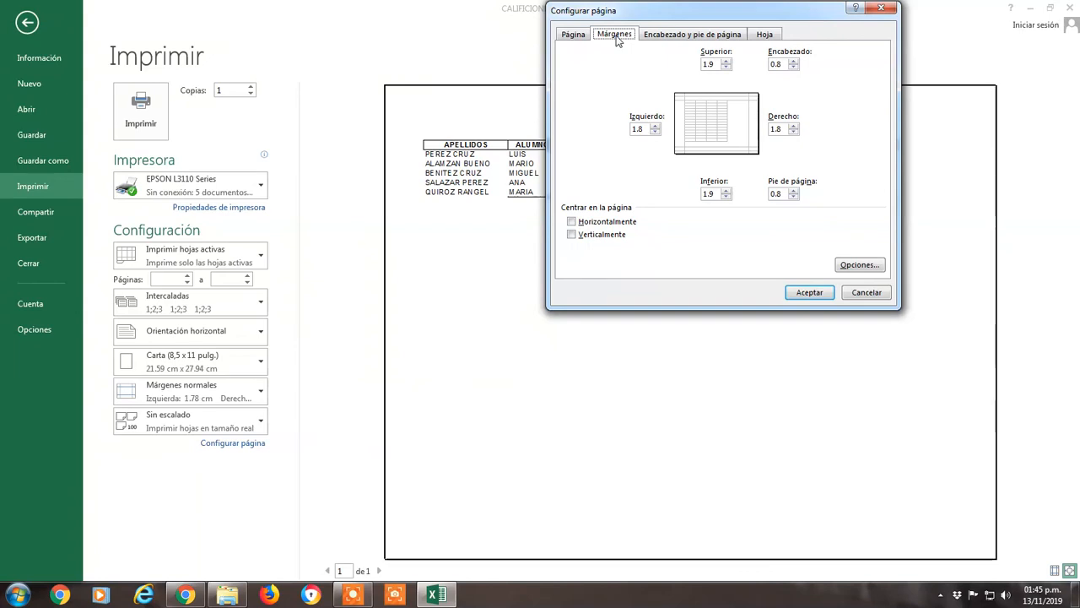
left_click(572, 222)
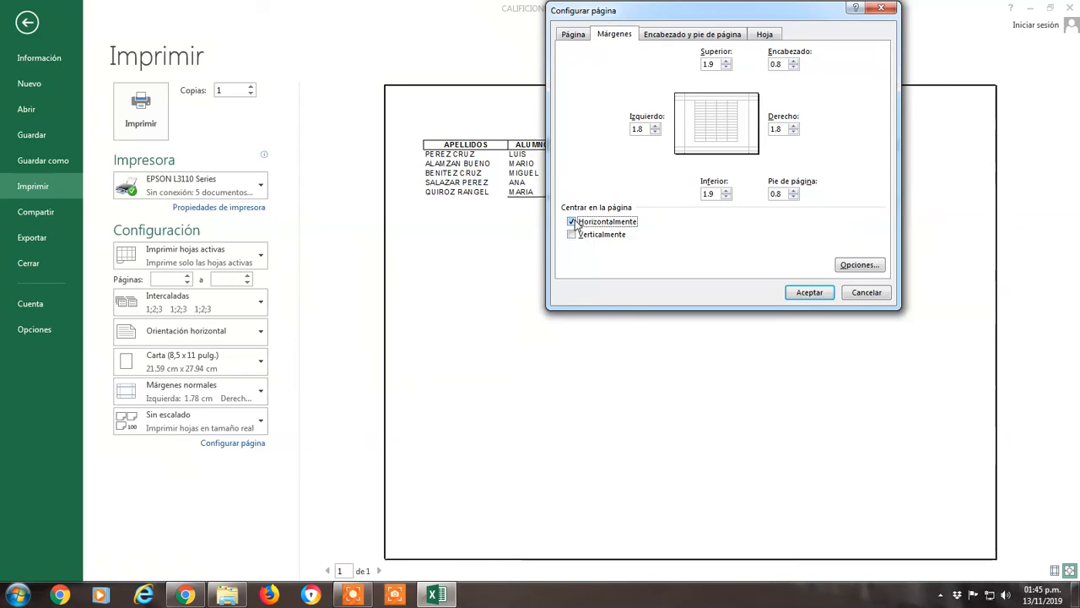
left_click(810, 293)
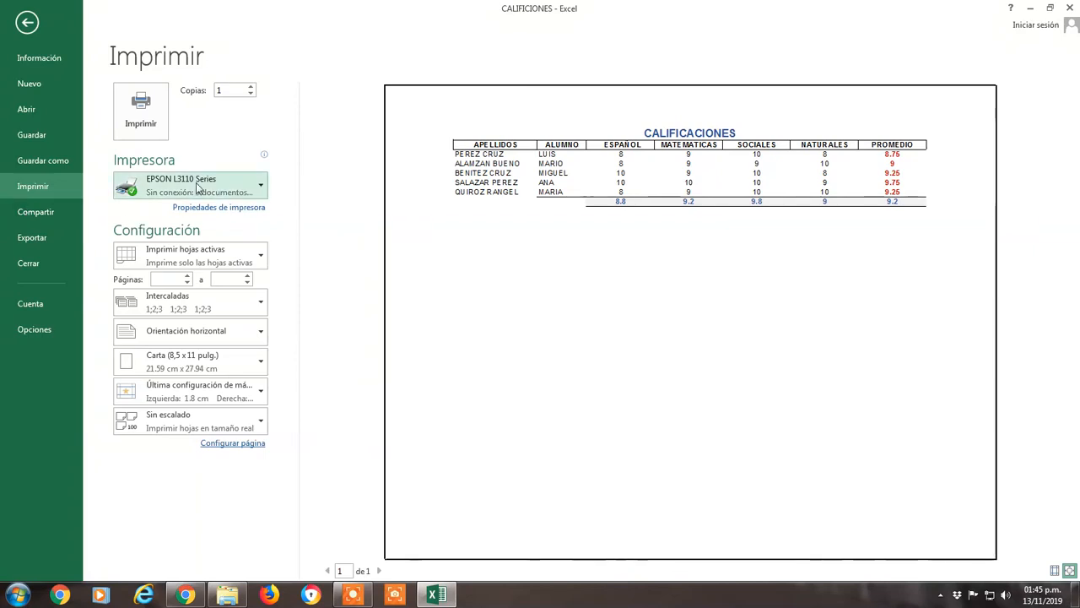
- Print one copy of the sheet on the EPSON L3110 Series printer and save the workbook
mouse_move(195, 187)
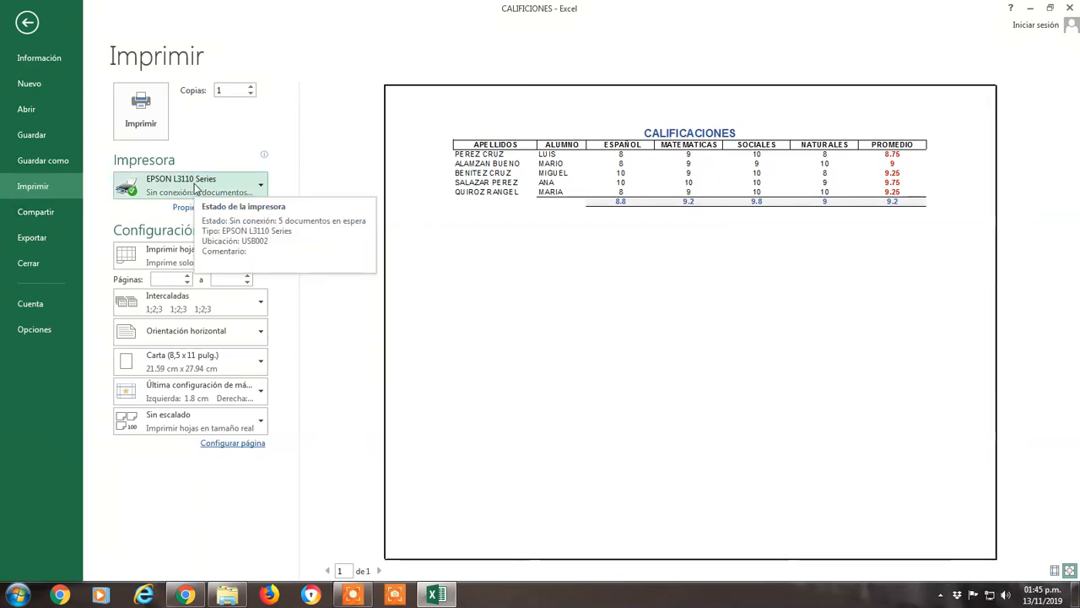
left_click(143, 118)
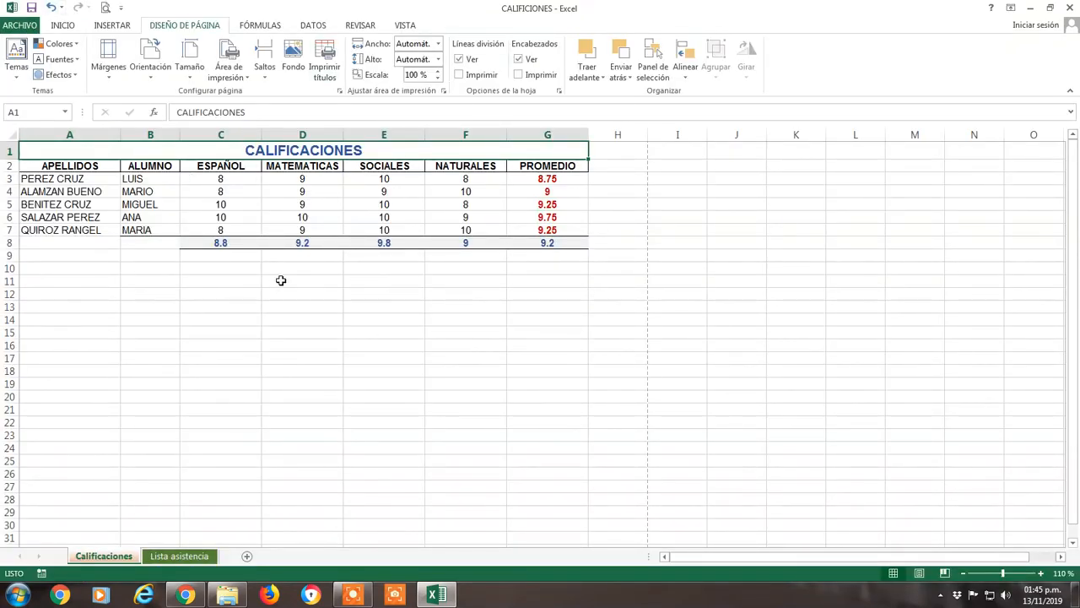
left_click(31, 9)
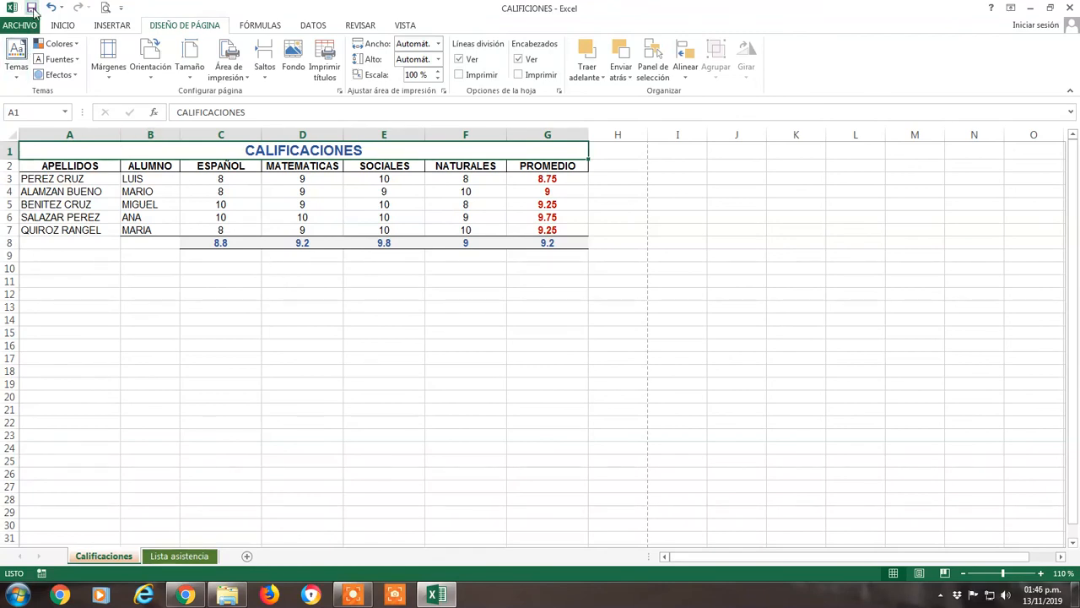